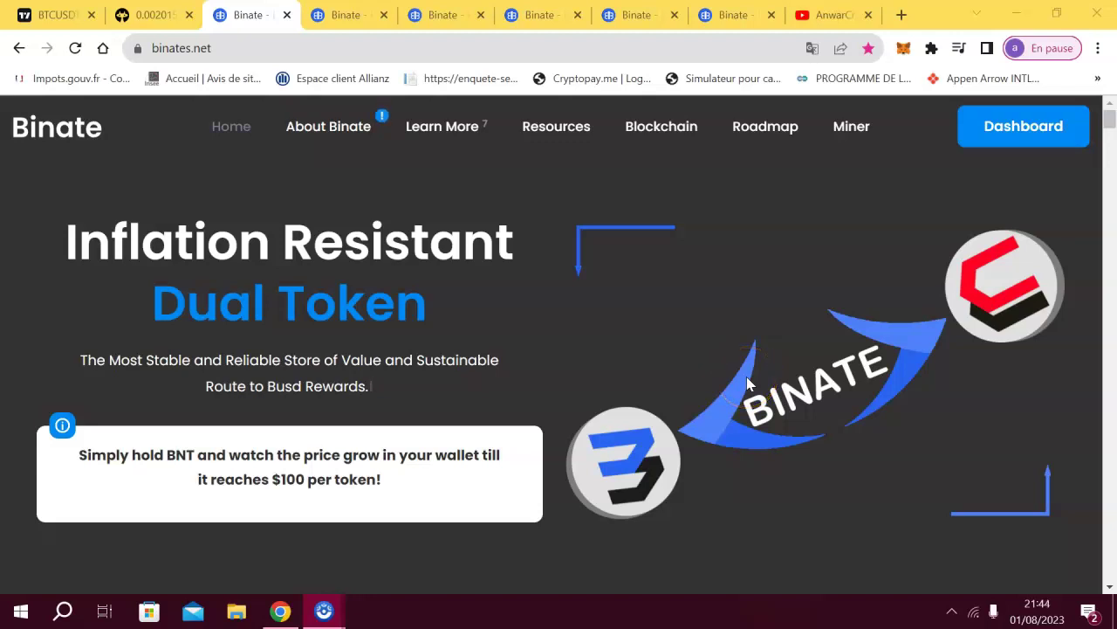
left_click(604, 339)
left_click(883, 362)
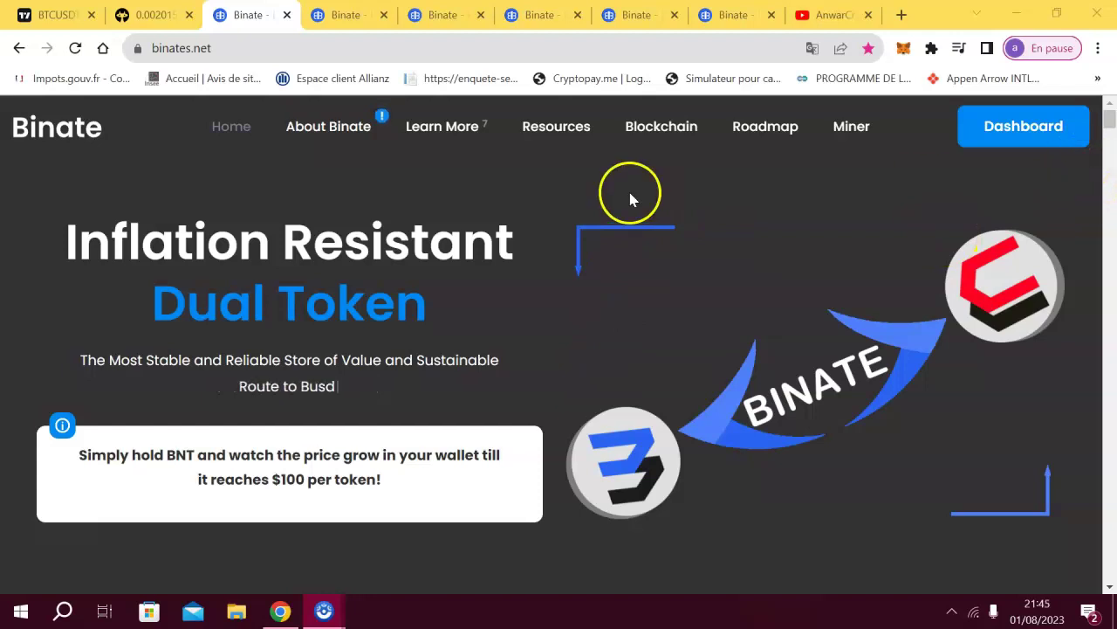
Look through the Binate site's Learn More and Resources entries and open the whitepaper's Overview page
mouse_move(424, 125)
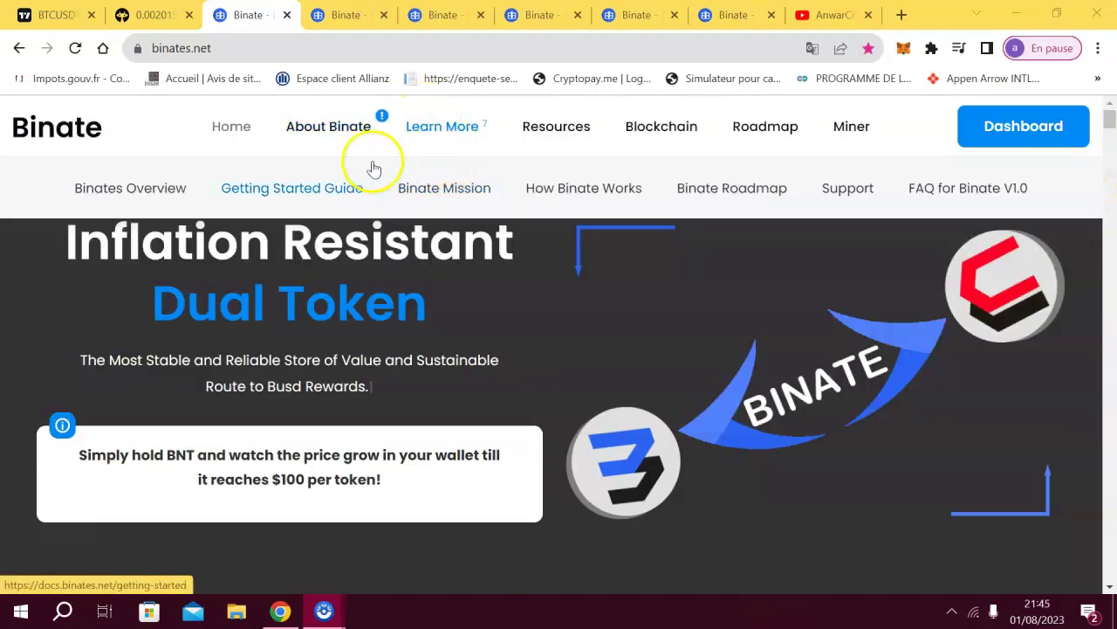
mouse_move(571, 129)
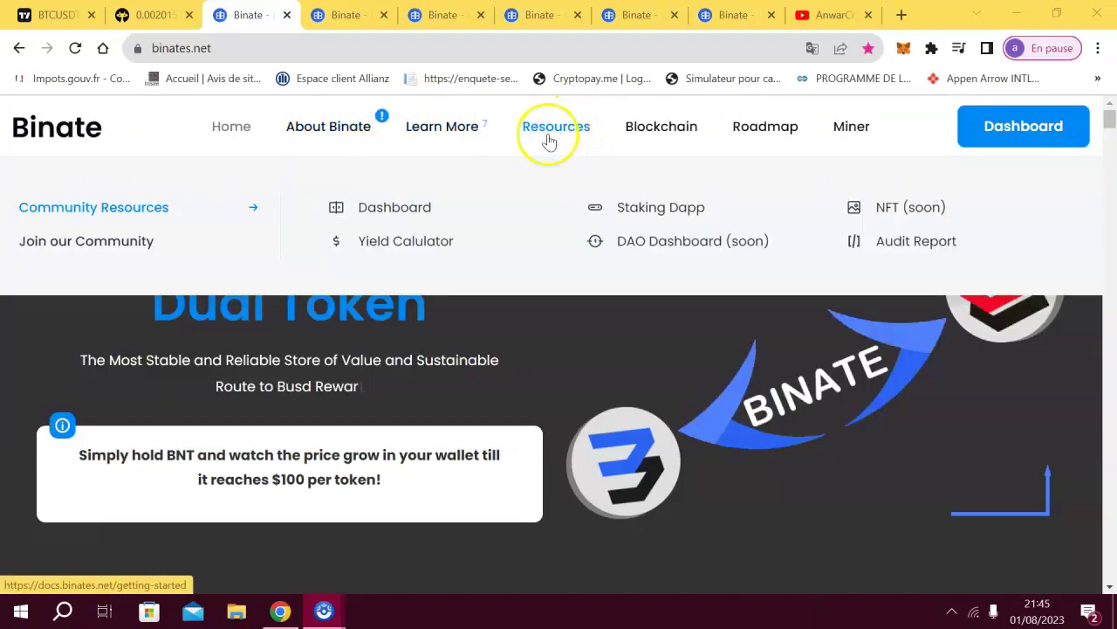
mouse_move(476, 138)
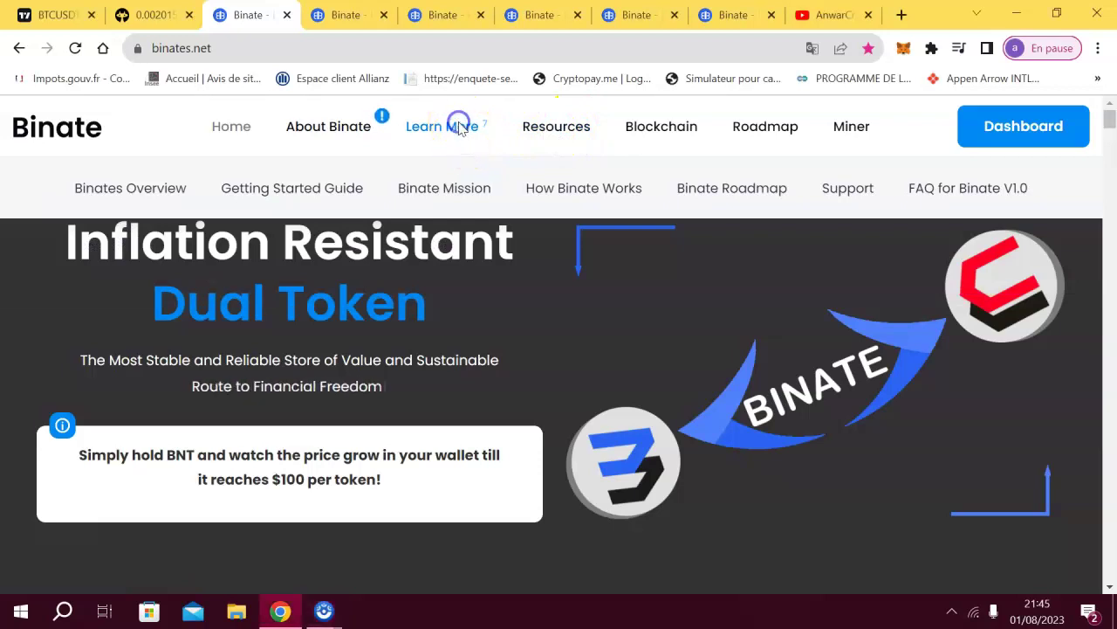
left_click(458, 126)
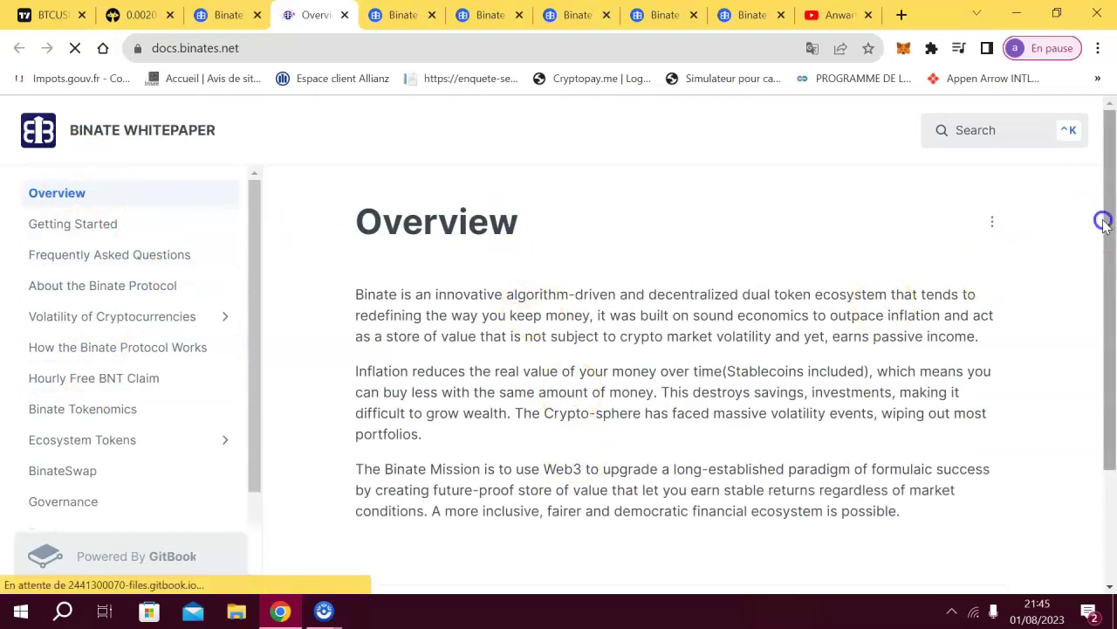
left_click_drag(1107, 225, 1100, 170)
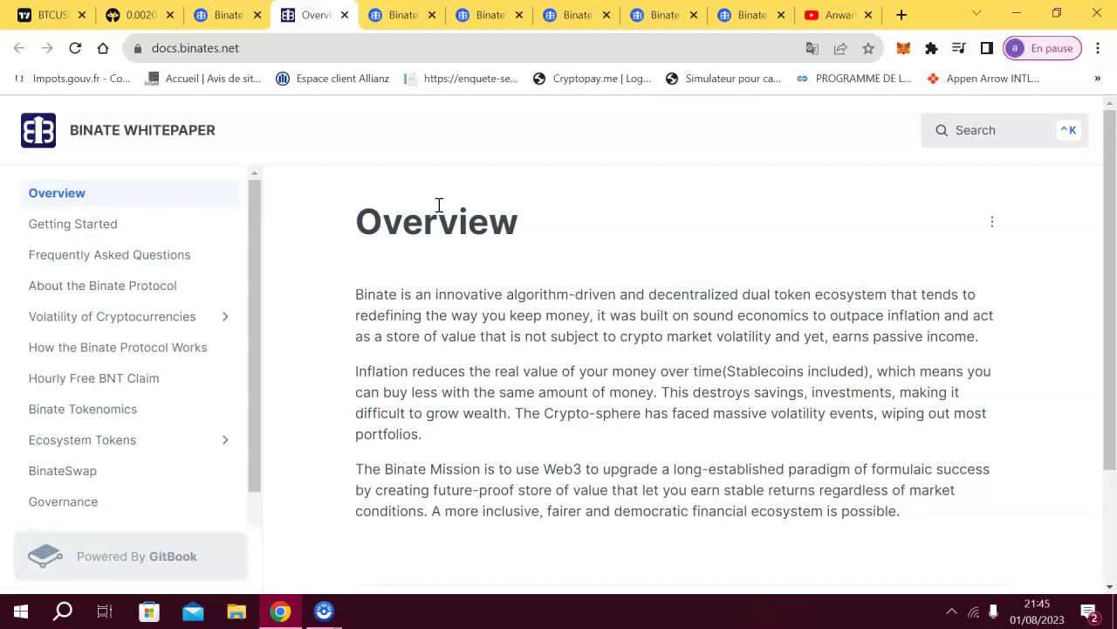
Switch to the Binate Swap page and connect the crypto wallet
left_click(386, 17)
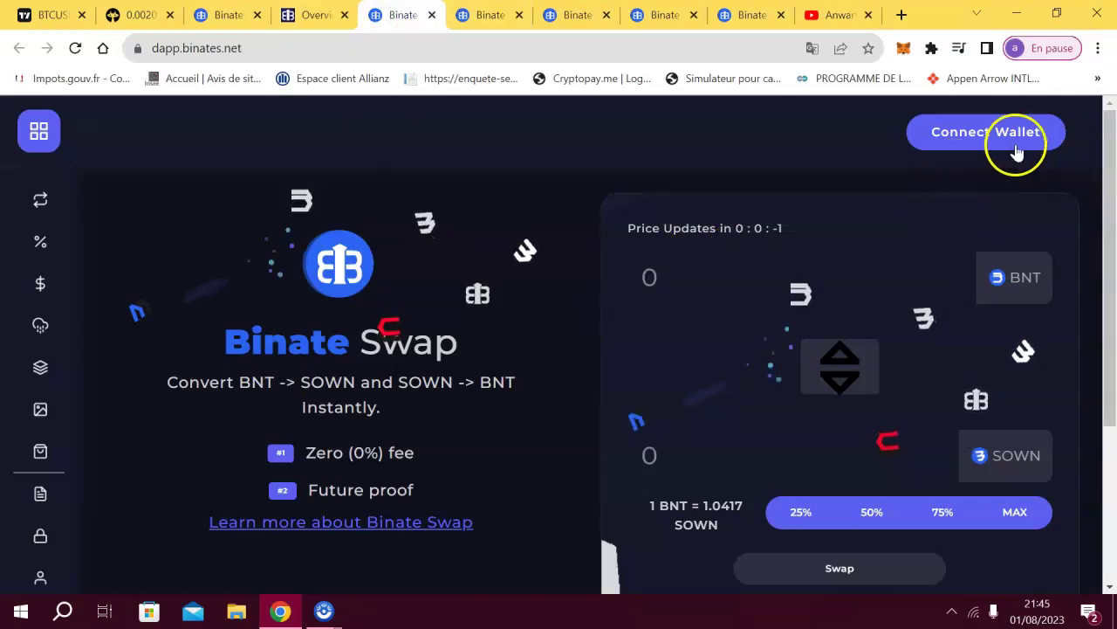
left_click(975, 131)
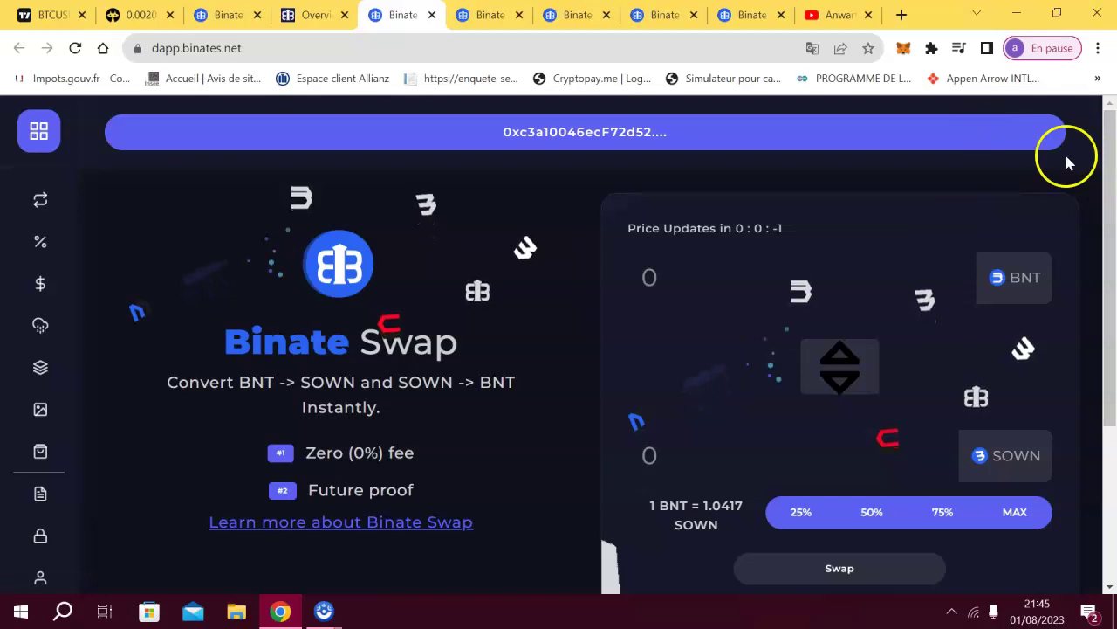
mouse_move(1112, 204)
left_mouse_down()
mouse_move(1113, 256)
mouse_move(1110, 219)
left_mouse_up()
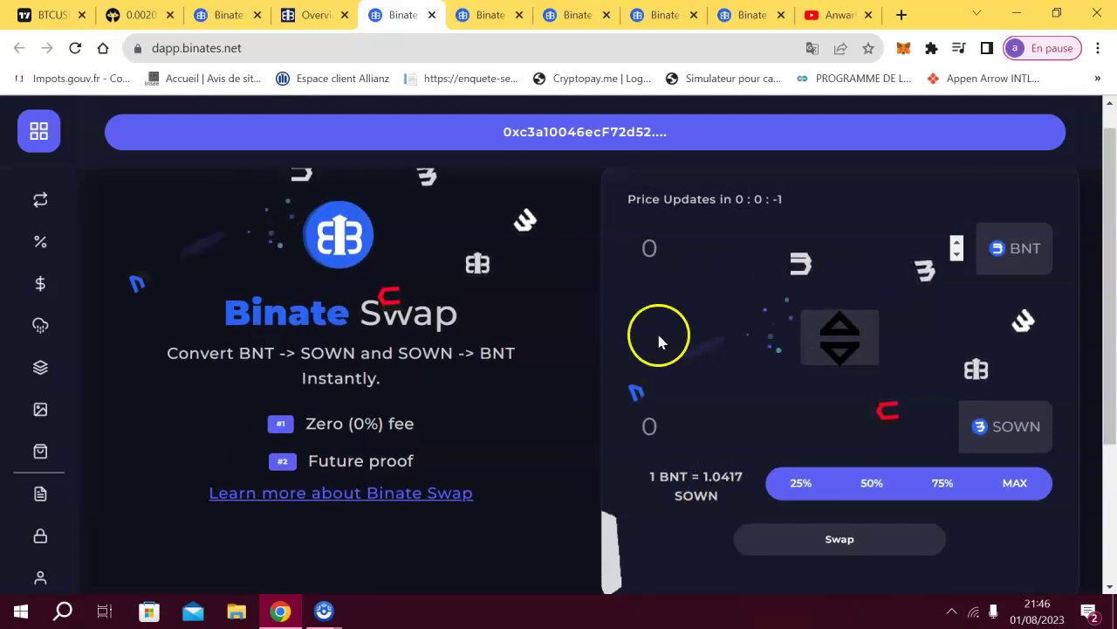
Examine the BNT to SOWN exchange rate on the swap form
left_click(617, 338)
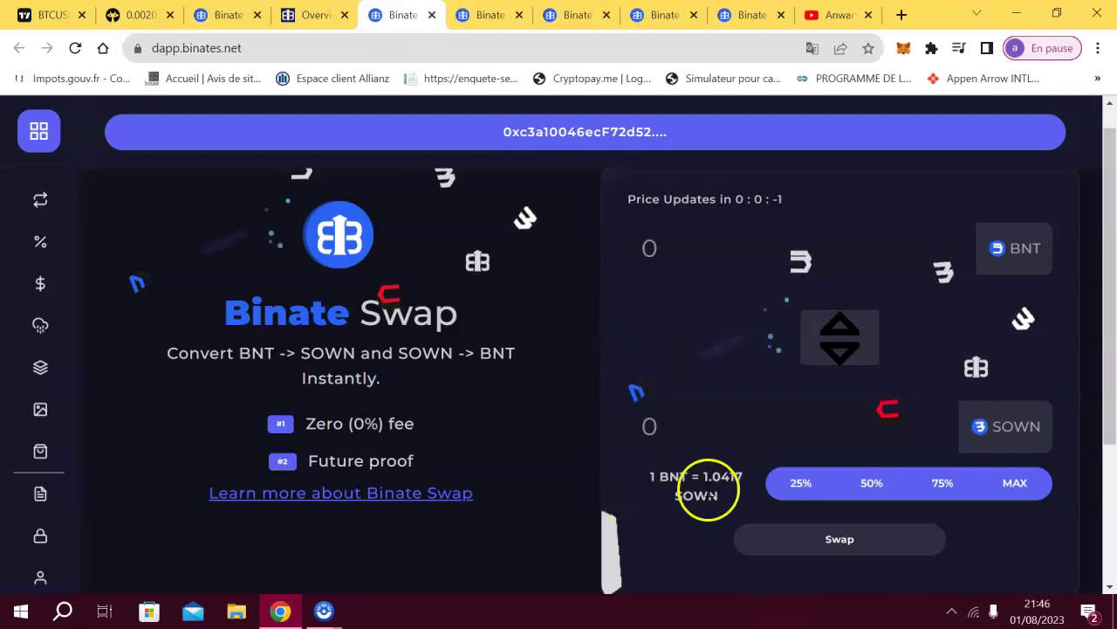
left_click_drag(699, 476, 747, 475)
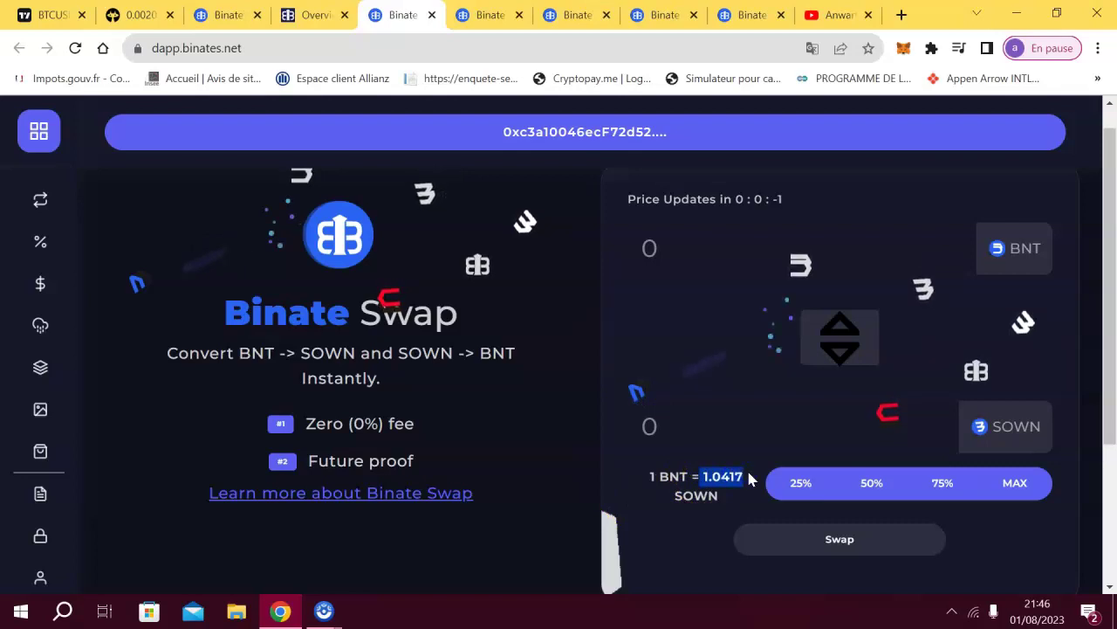
left_click_drag(725, 475, 740, 474)
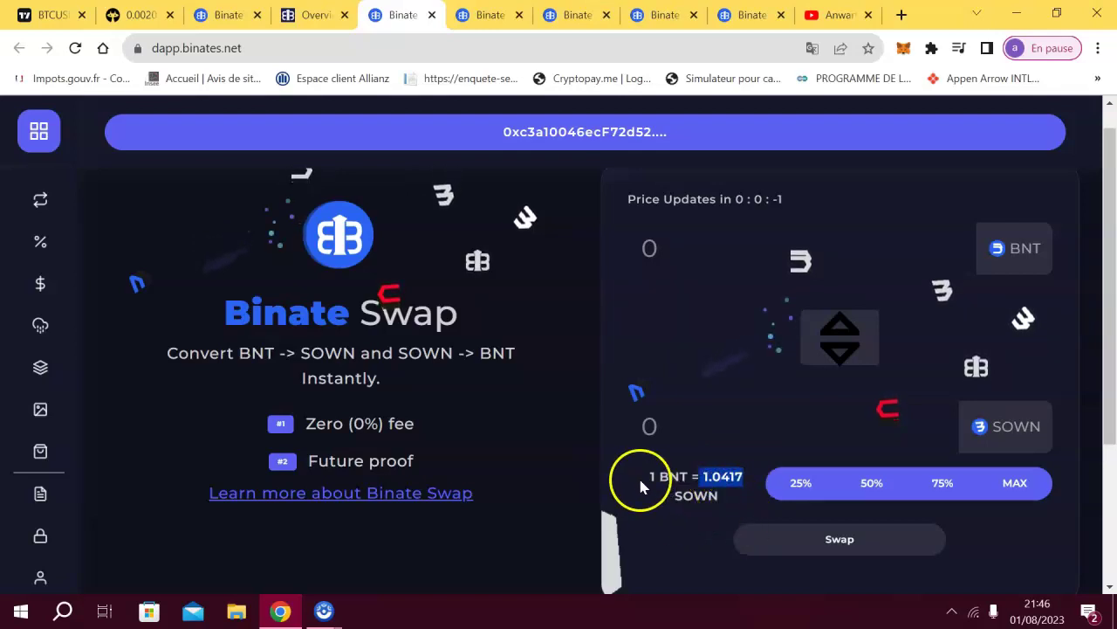
left_click_drag(641, 486, 698, 477)
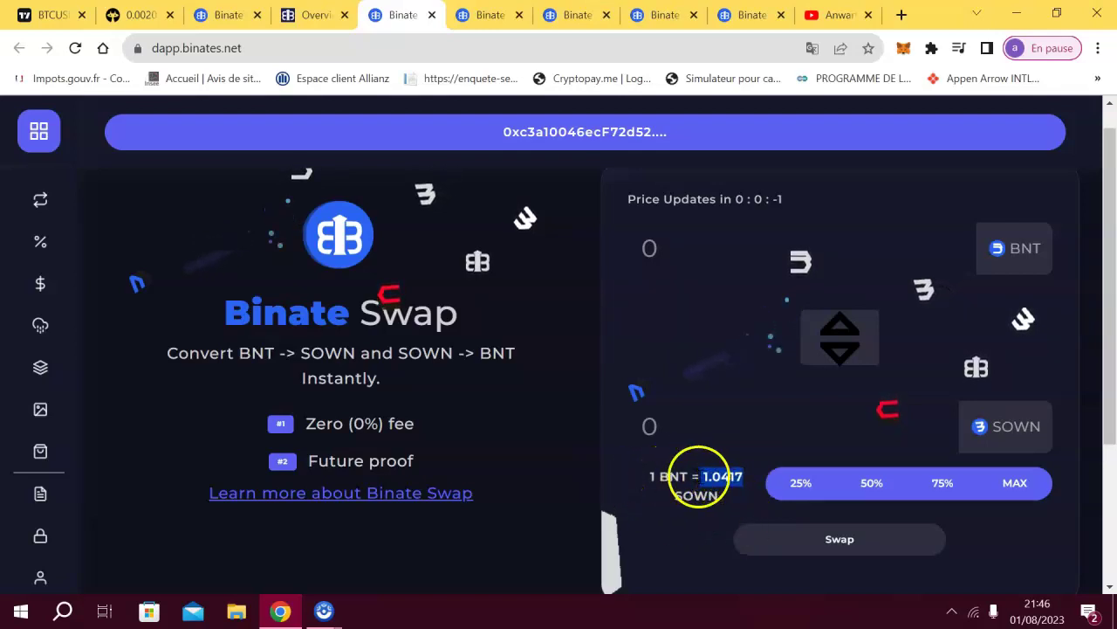
Fill the swap form with the maximum BNT amount and check the BNT and SOWN amounts
left_click(1018, 488)
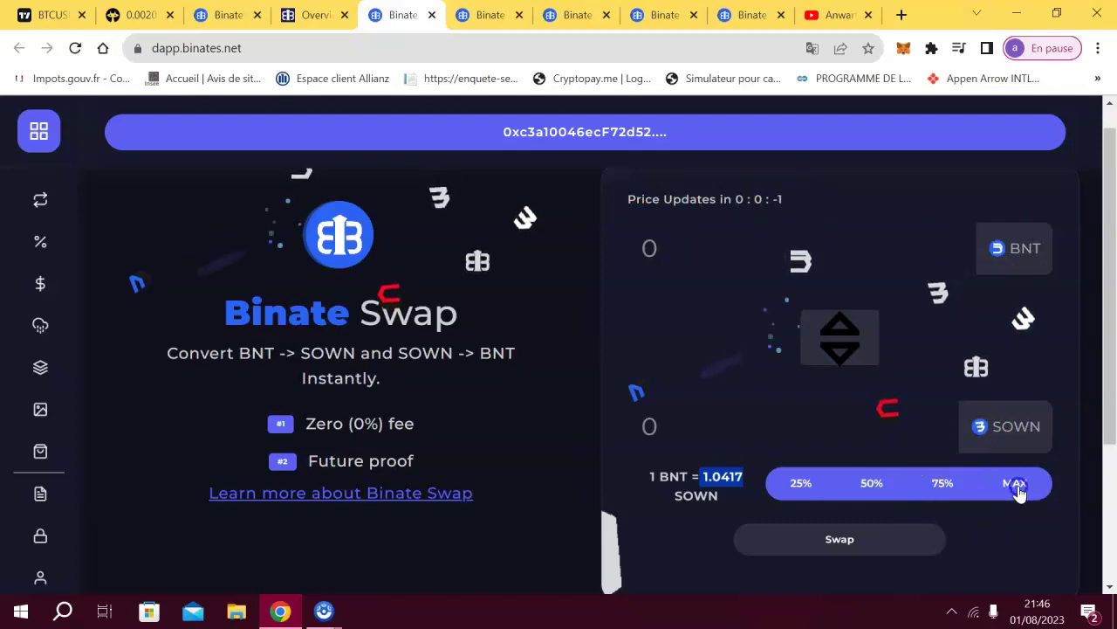
left_click(643, 250)
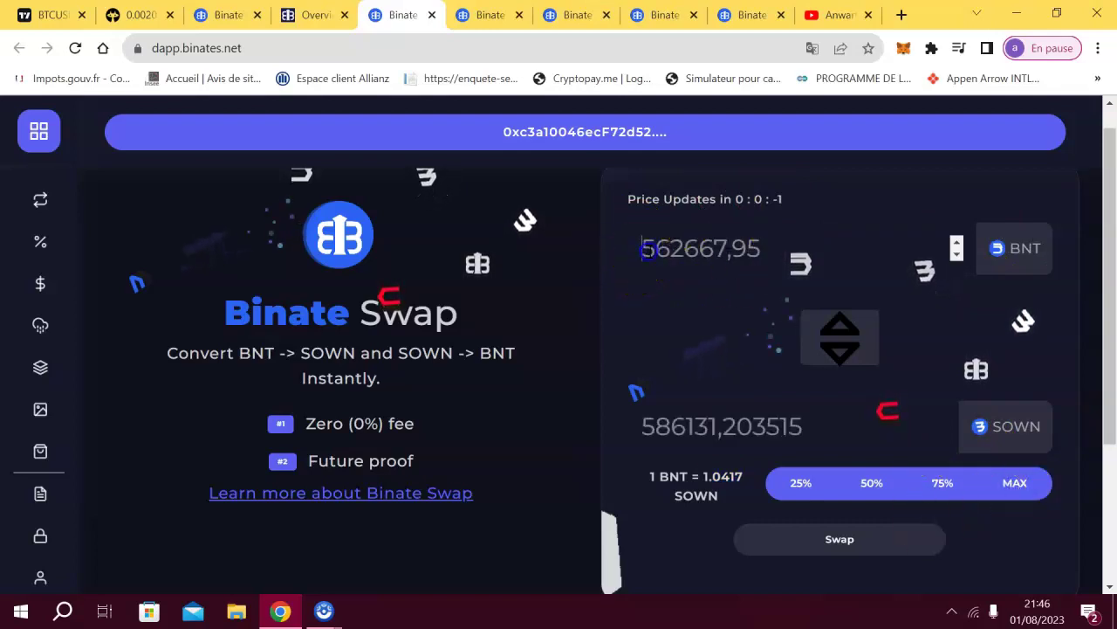
left_click_drag(643, 250, 714, 249)
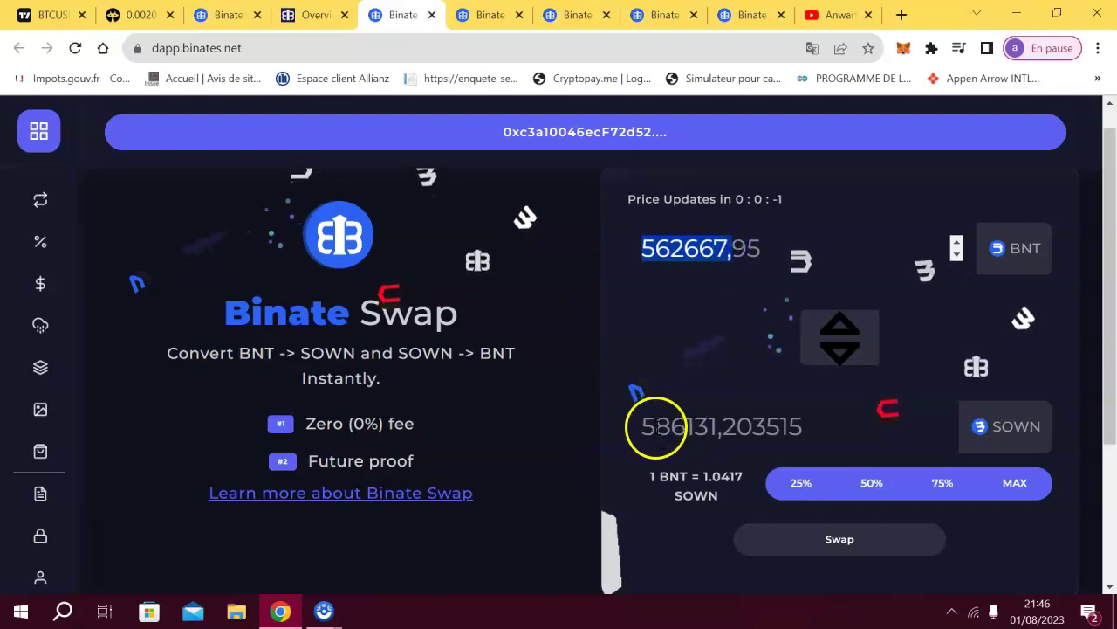
left_click(655, 425)
left_click_drag(656, 427, 705, 426)
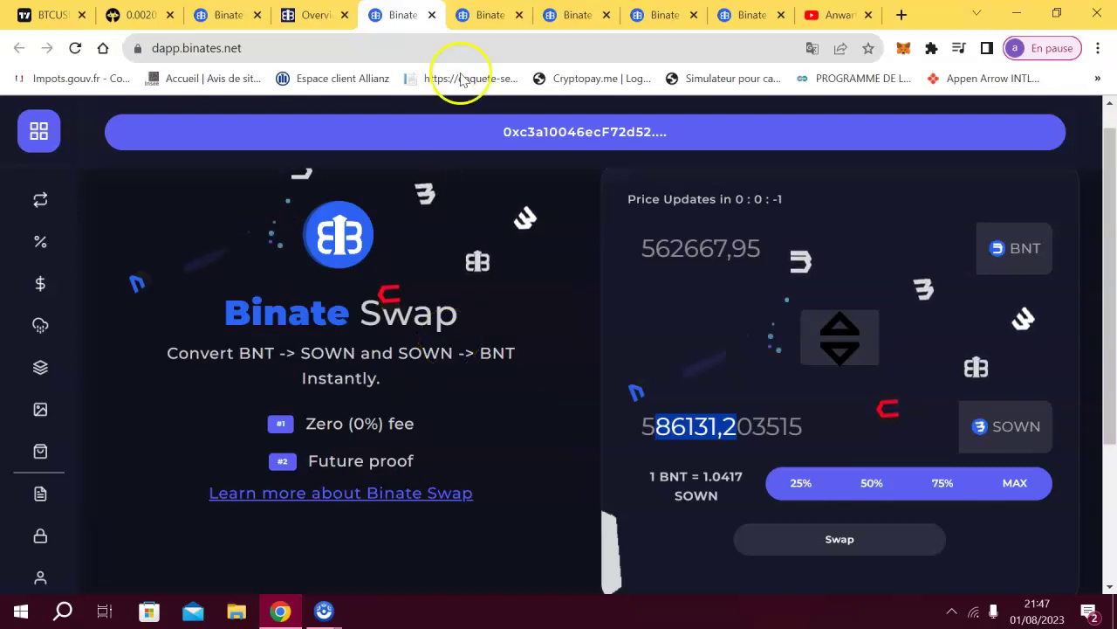
Switch to the reward page and check the Total Earned amount
left_click(485, 18)
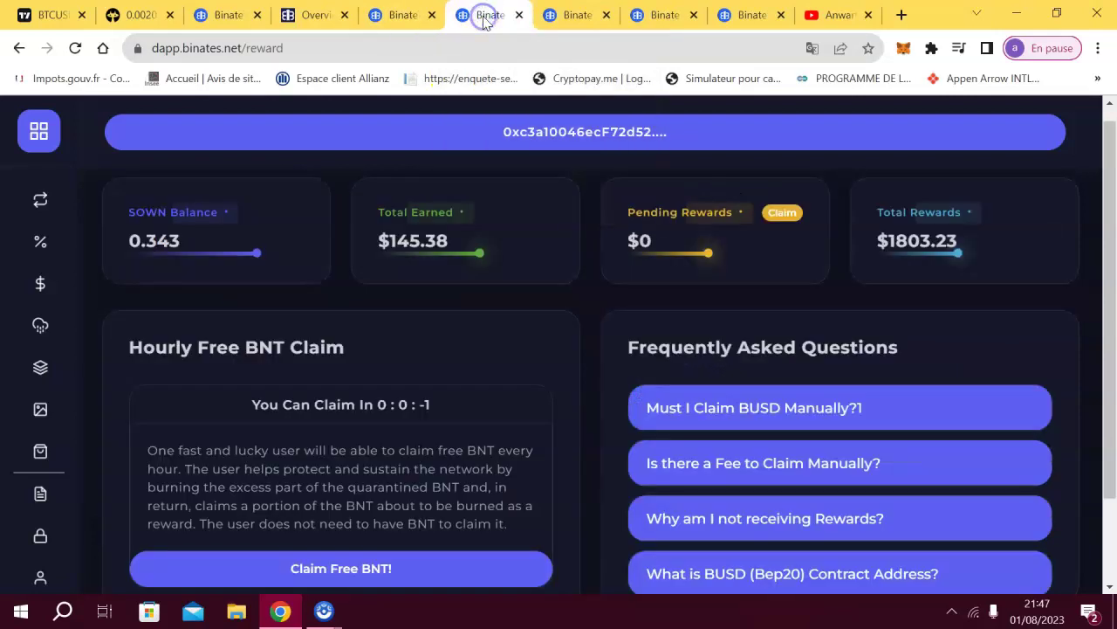
left_click_drag(375, 241, 484, 230)
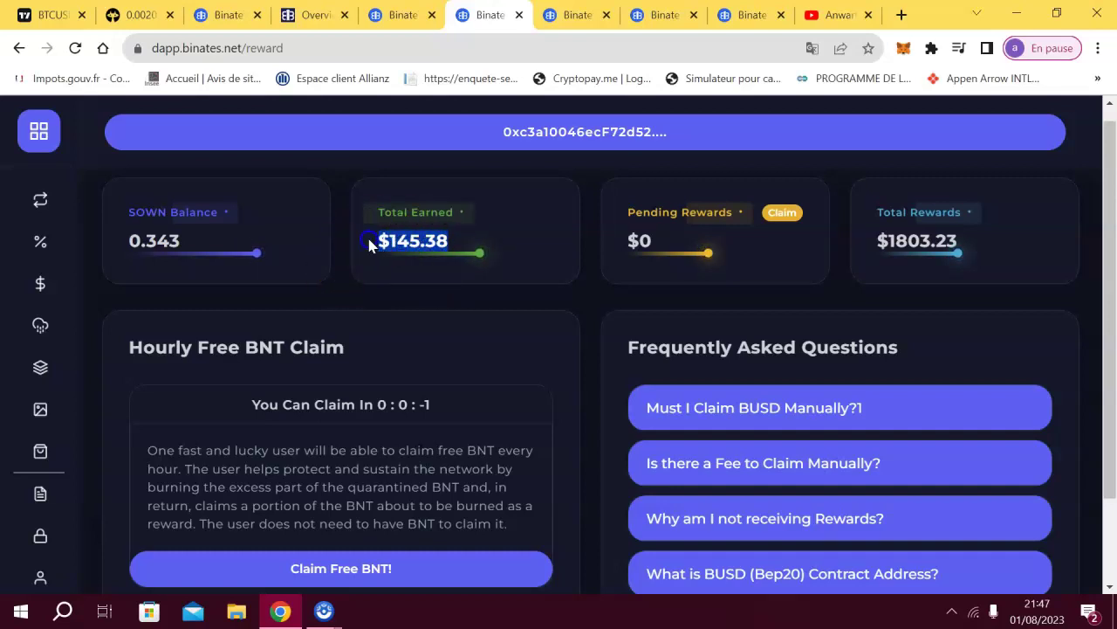
mouse_move(399, 253)
left_mouse_down()
mouse_move(425, 255)
mouse_move(411, 234)
mouse_move(404, 253)
left_mouse_up()
left_click_drag(384, 240, 451, 231)
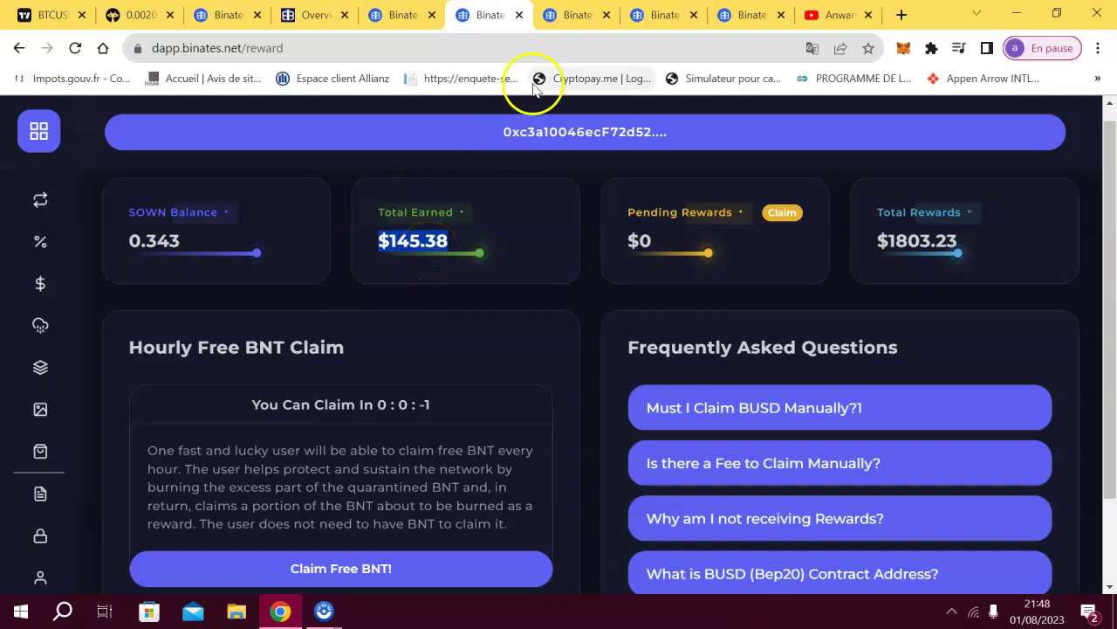
Switch to the miner page, try to claim the unclaimed Sown rewards, and review the referral card
left_click(566, 17)
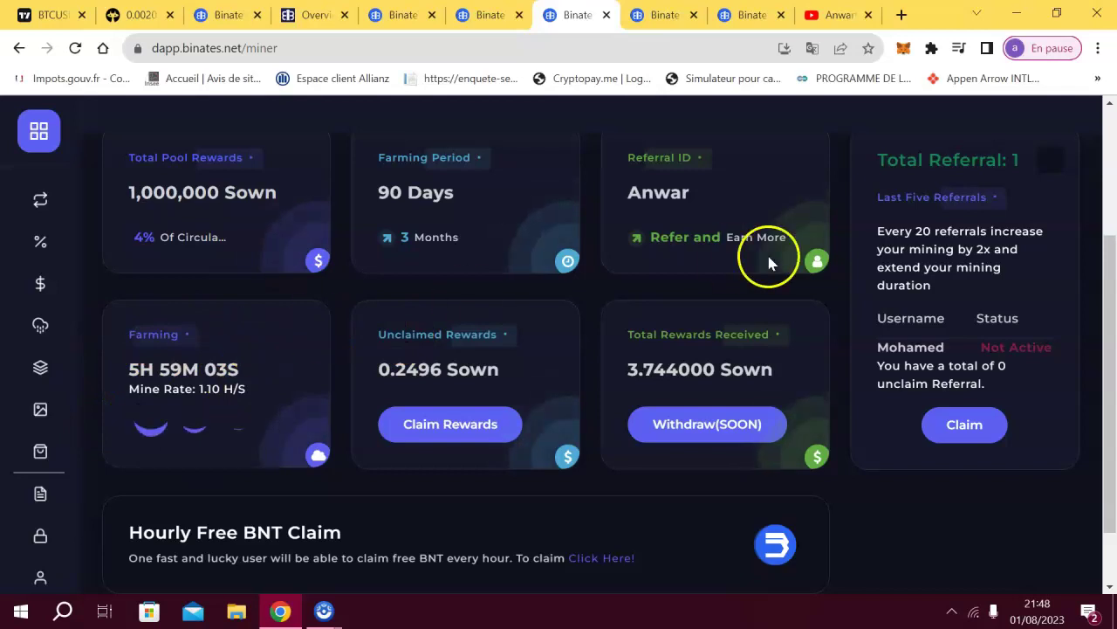
left_click_drag(1109, 244, 1110, 276)
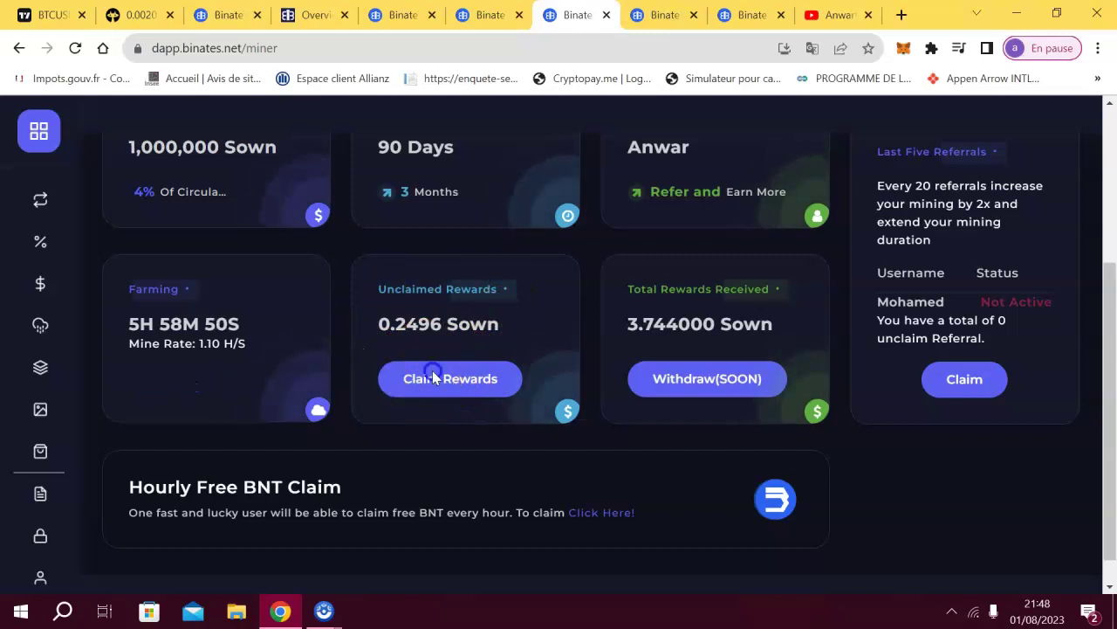
left_click(467, 388)
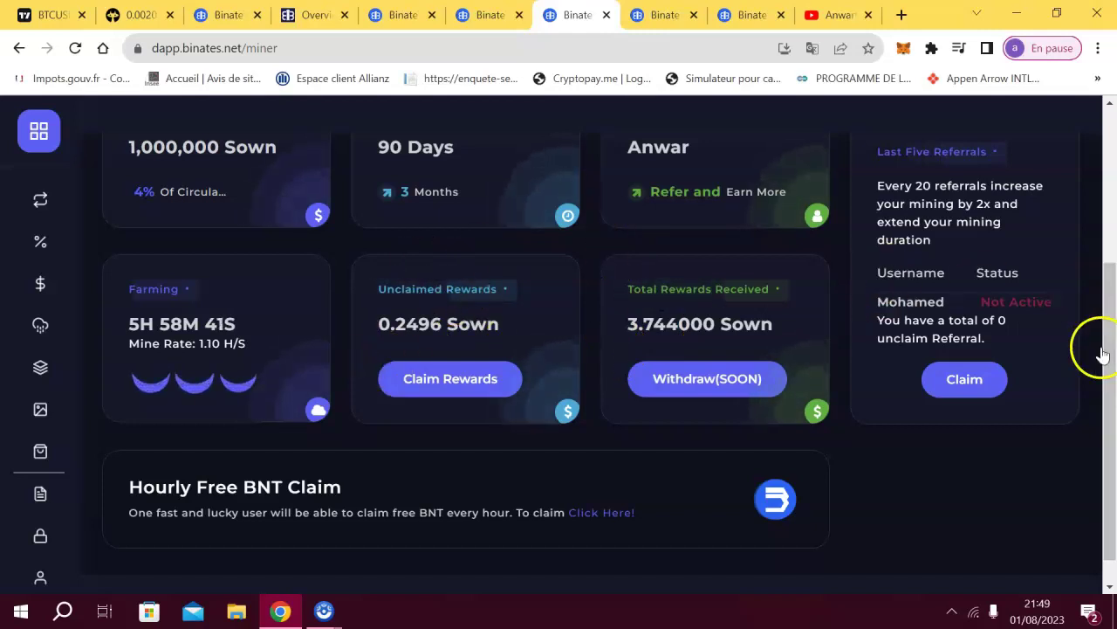
left_click_drag(1102, 353, 1114, 330)
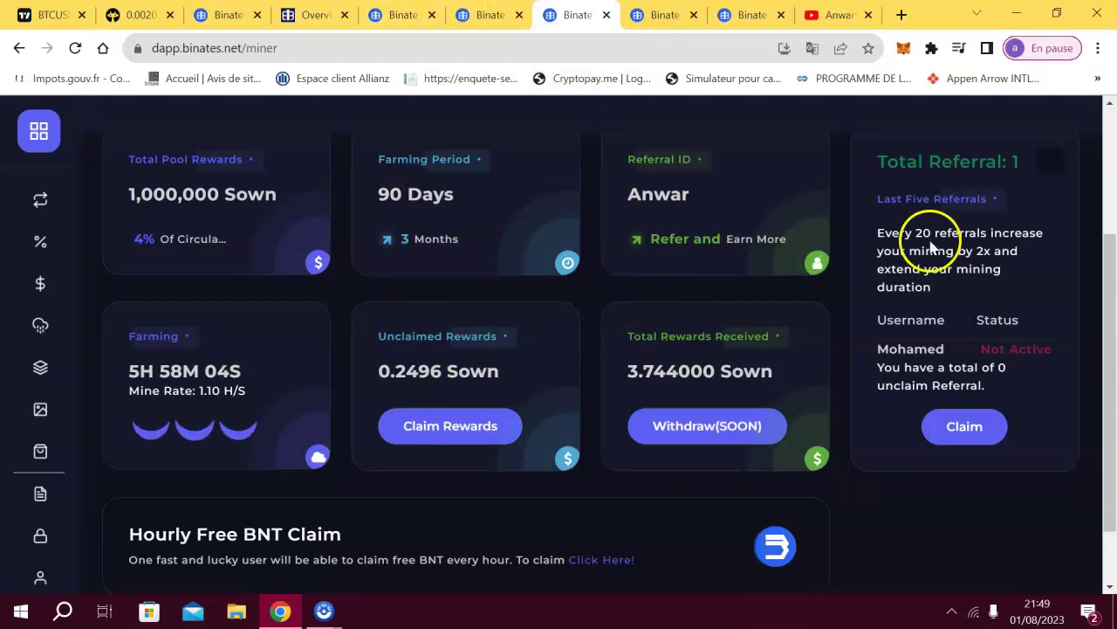
Switch to the staking page and review the Fast Reward plan's stake and earn tokens
left_click(651, 18)
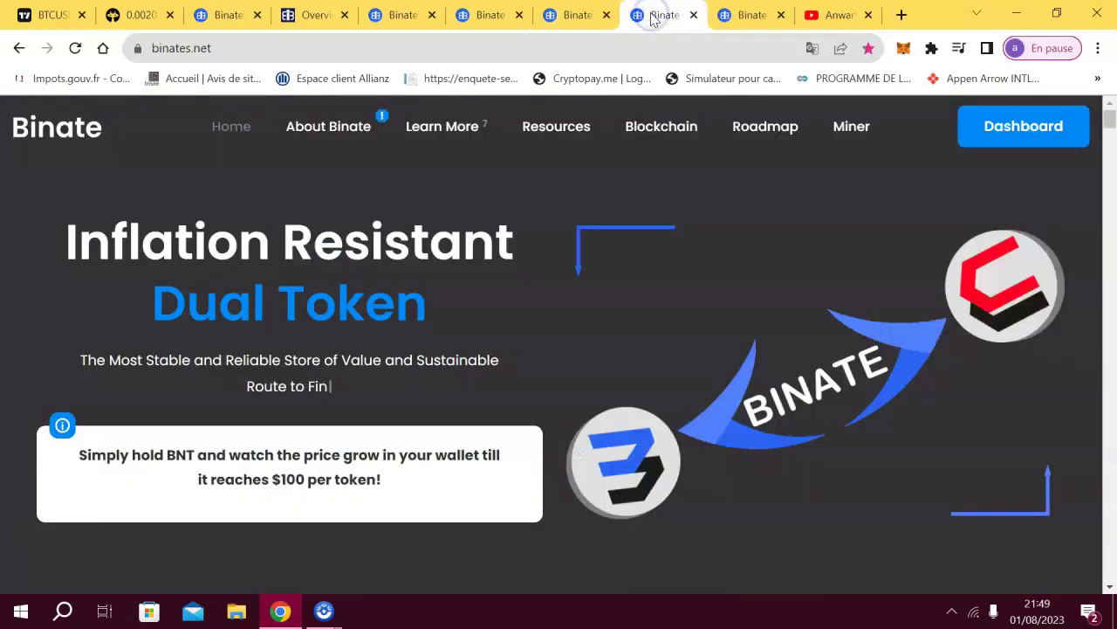
left_click(737, 16)
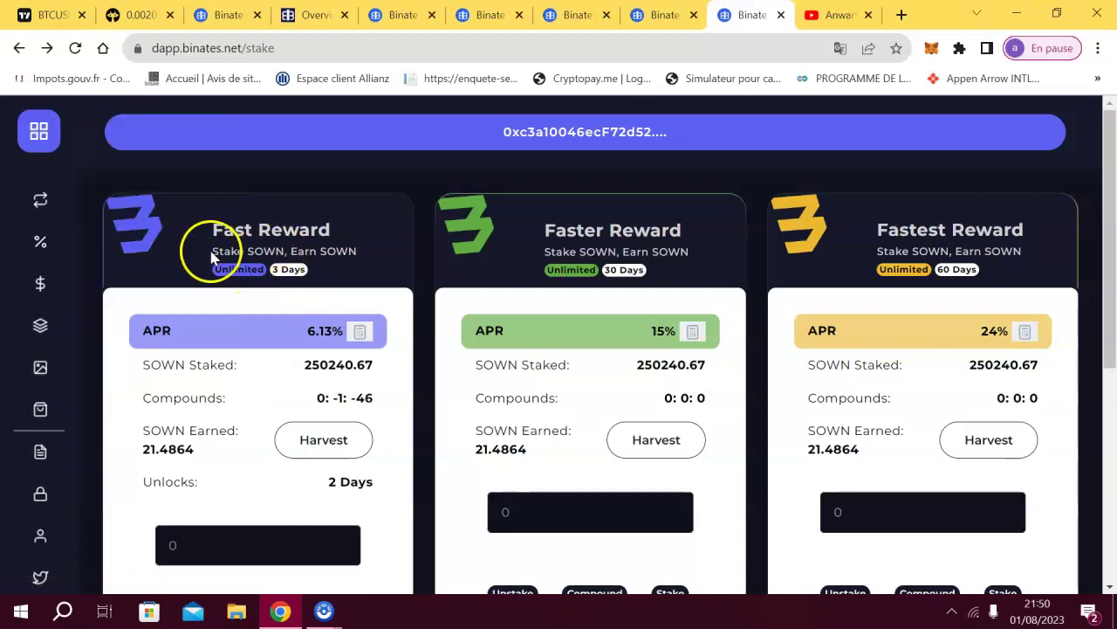
left_click_drag(213, 253, 381, 251)
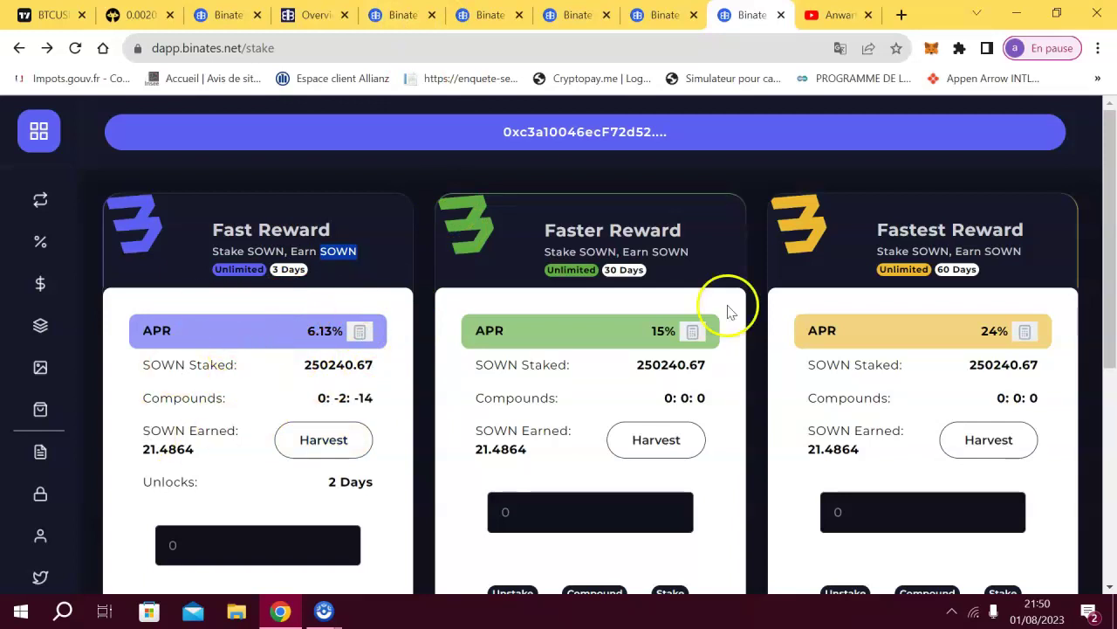
scroll(1113, 236, "down", 1)
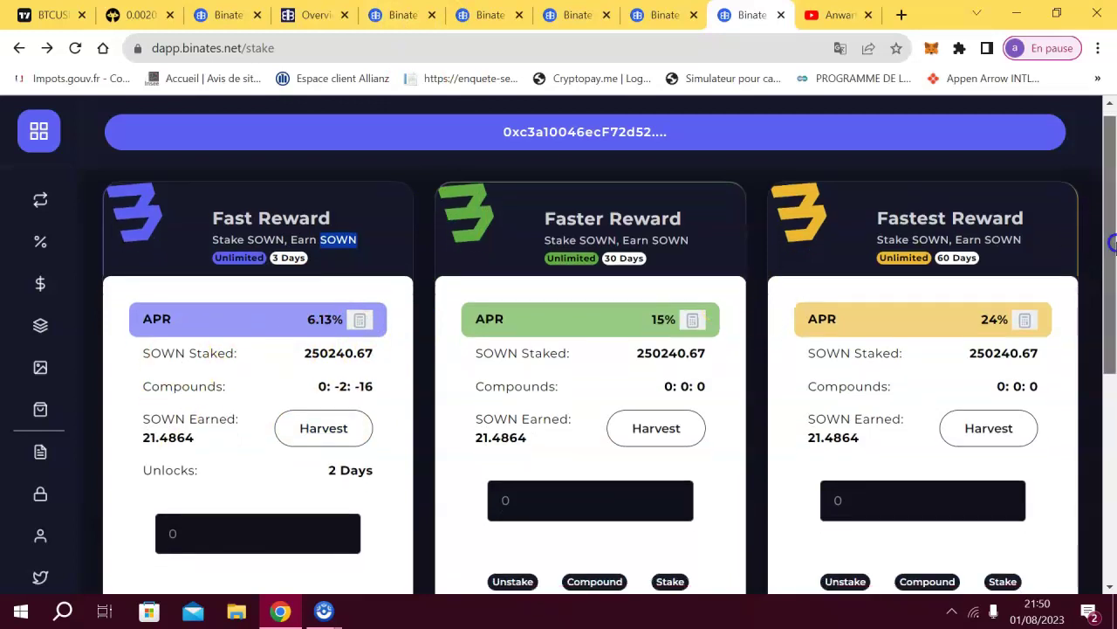
scroll(1113, 224, "up", 1)
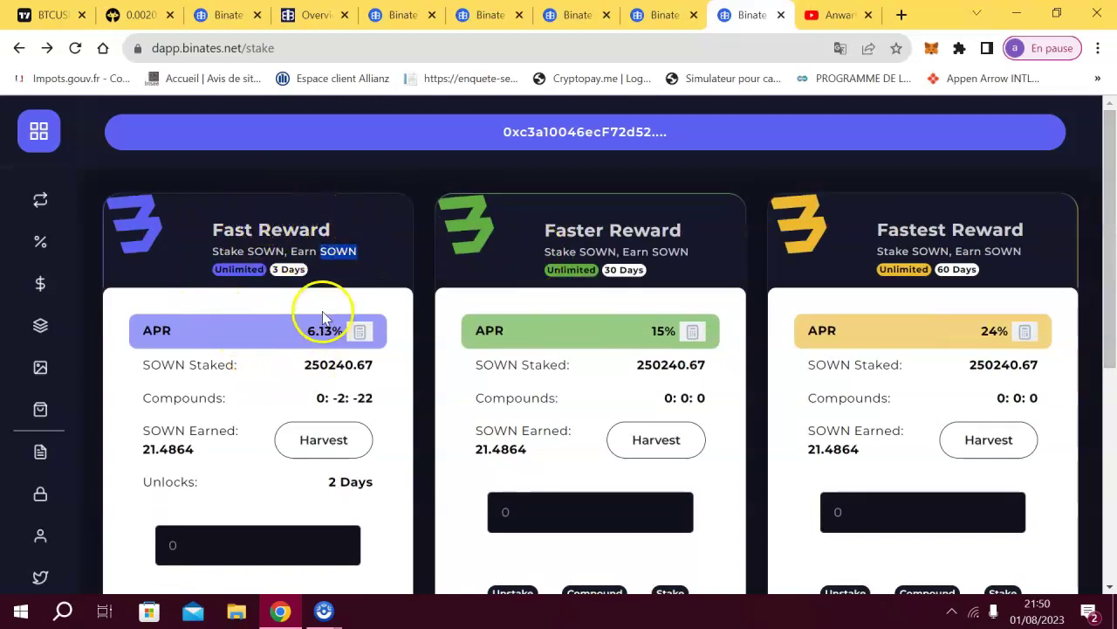
Compare the APR values of the Fast, Faster and Fastest Reward staking plans
left_click_drag(297, 328, 363, 336)
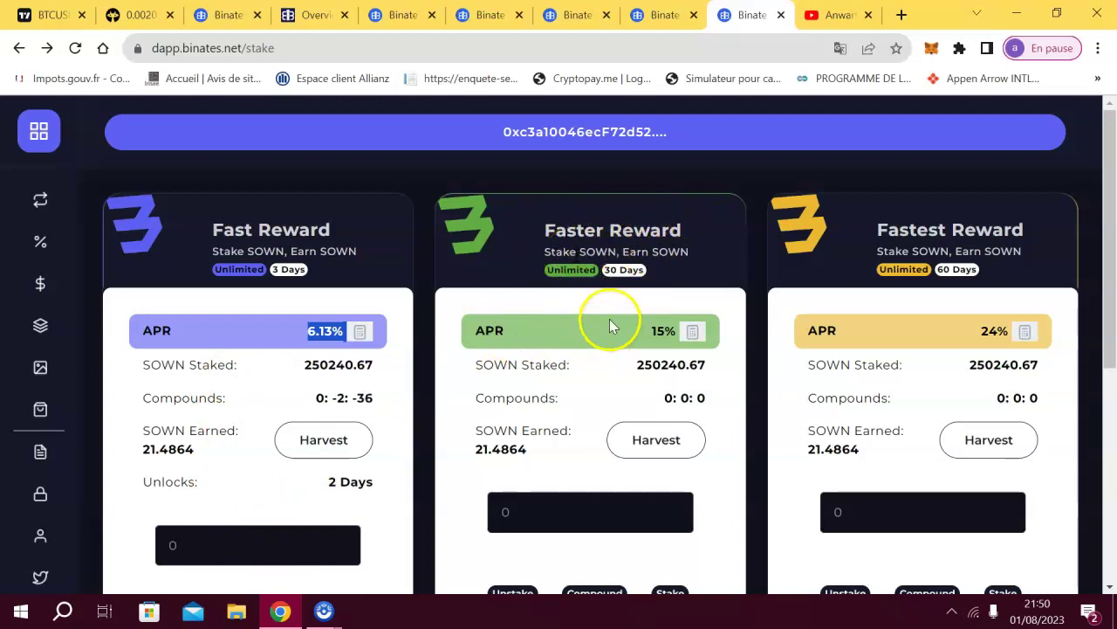
double_click(663, 331)
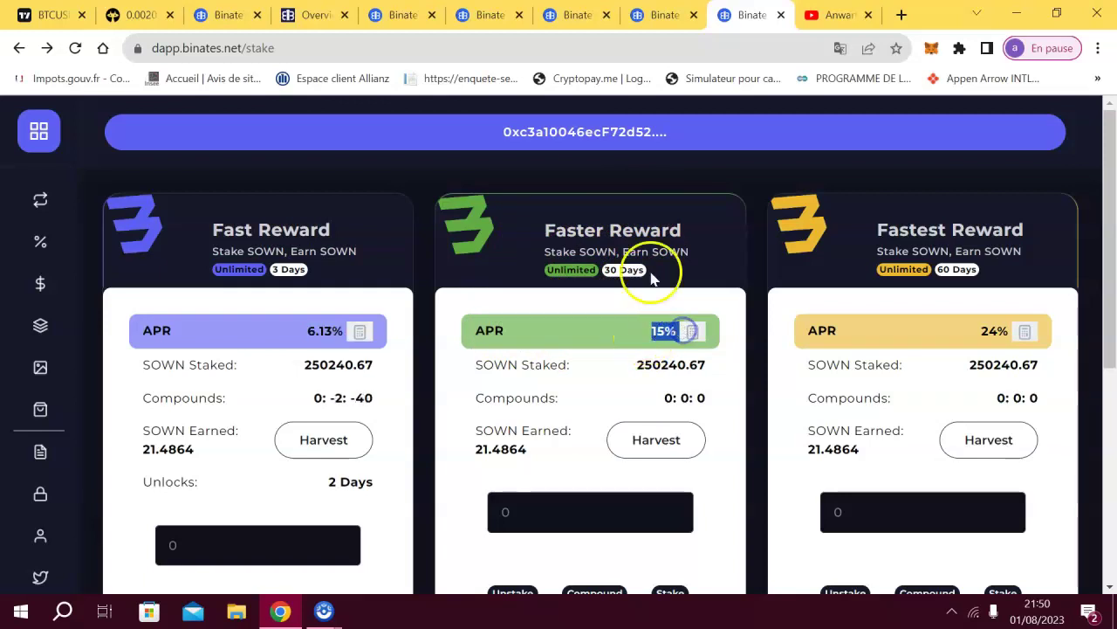
double_click(993, 330)
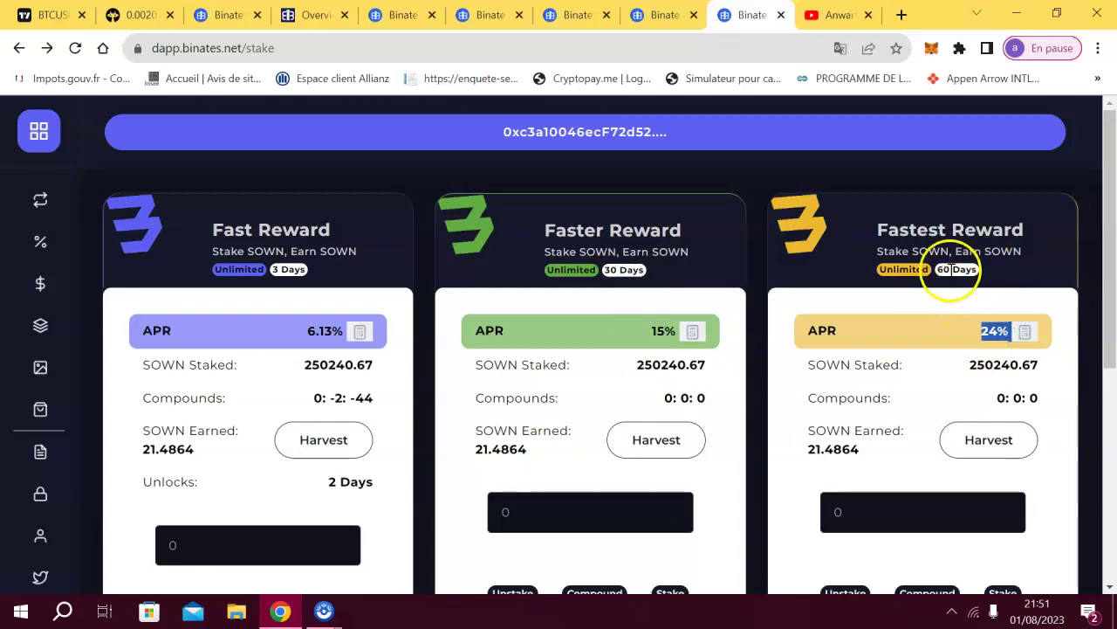
Check the SOWN Earned amount in the Fast Reward staking plan
left_click_drag(1110, 235, 1113, 199)
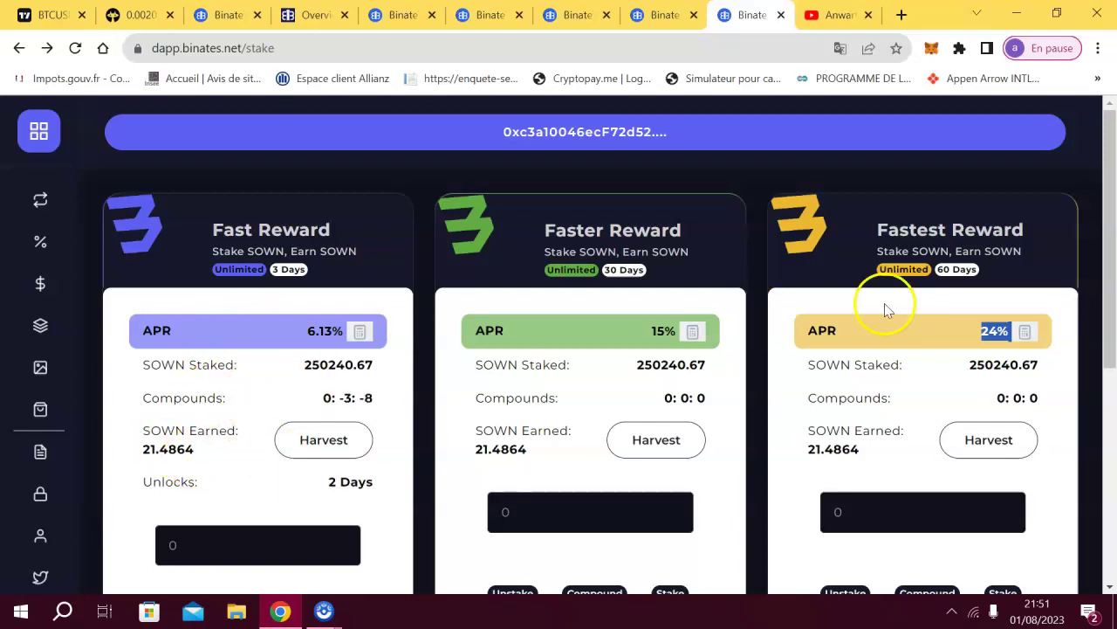
left_click_drag(1103, 285, 1112, 325)
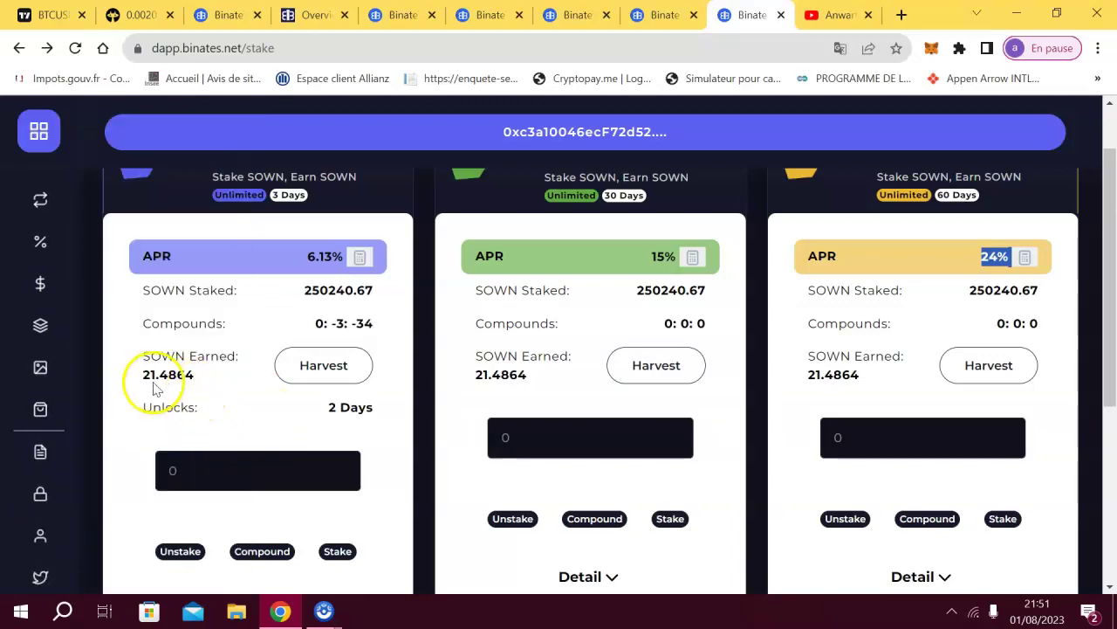
left_click_drag(138, 375, 217, 387)
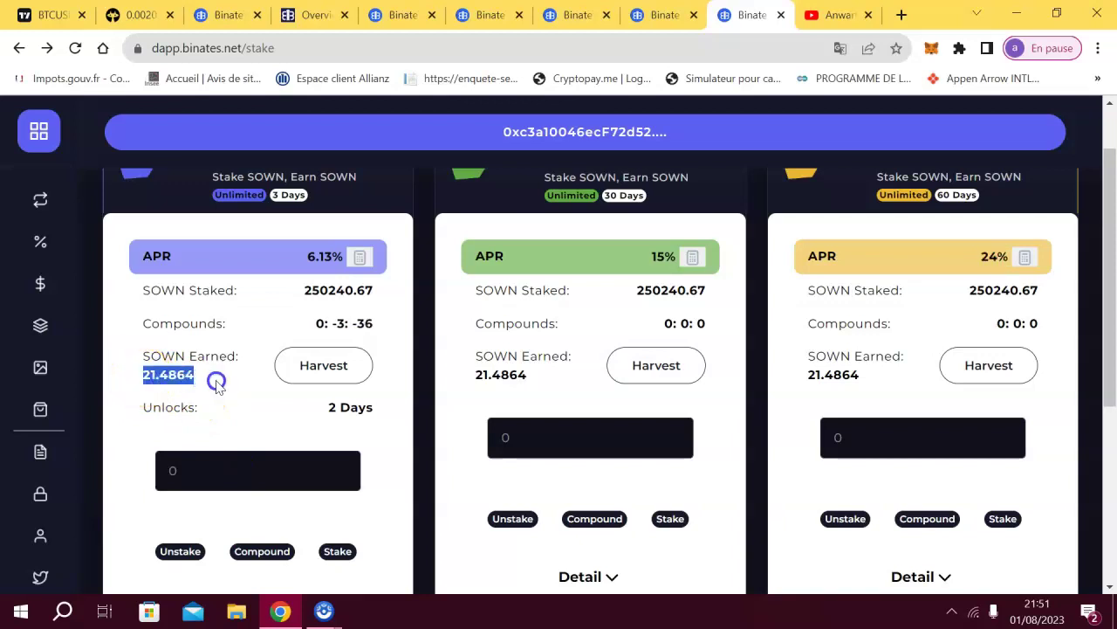
Review the SOWN Earned amount and the APR of the Fast Reward staking plan
left_click(210, 467)
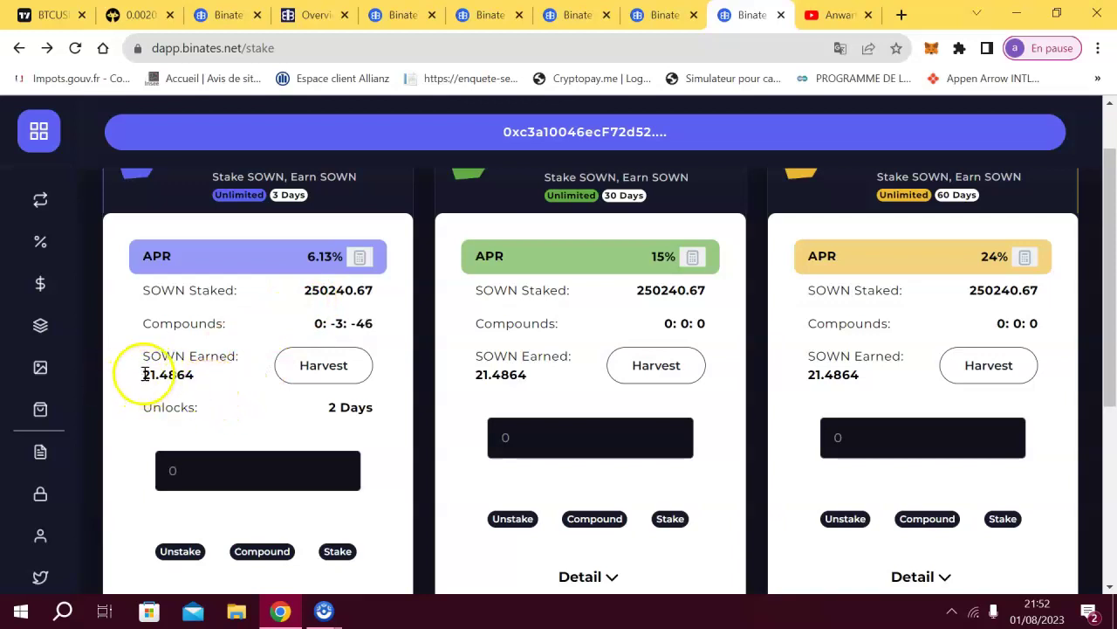
left_click_drag(145, 374, 164, 375)
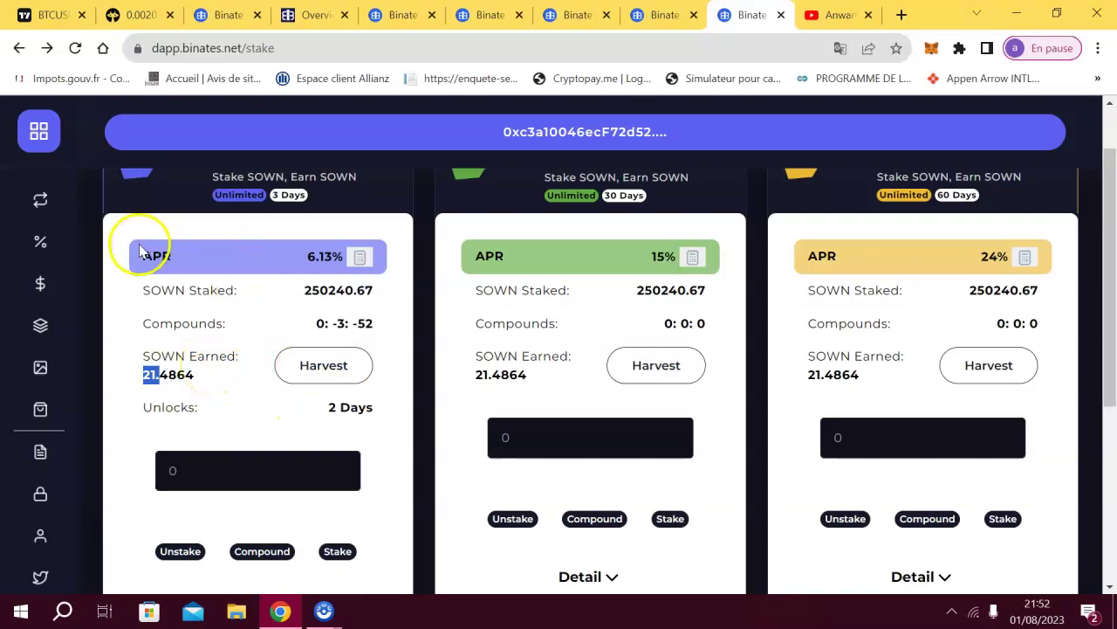
left_click_drag(303, 255, 345, 255)
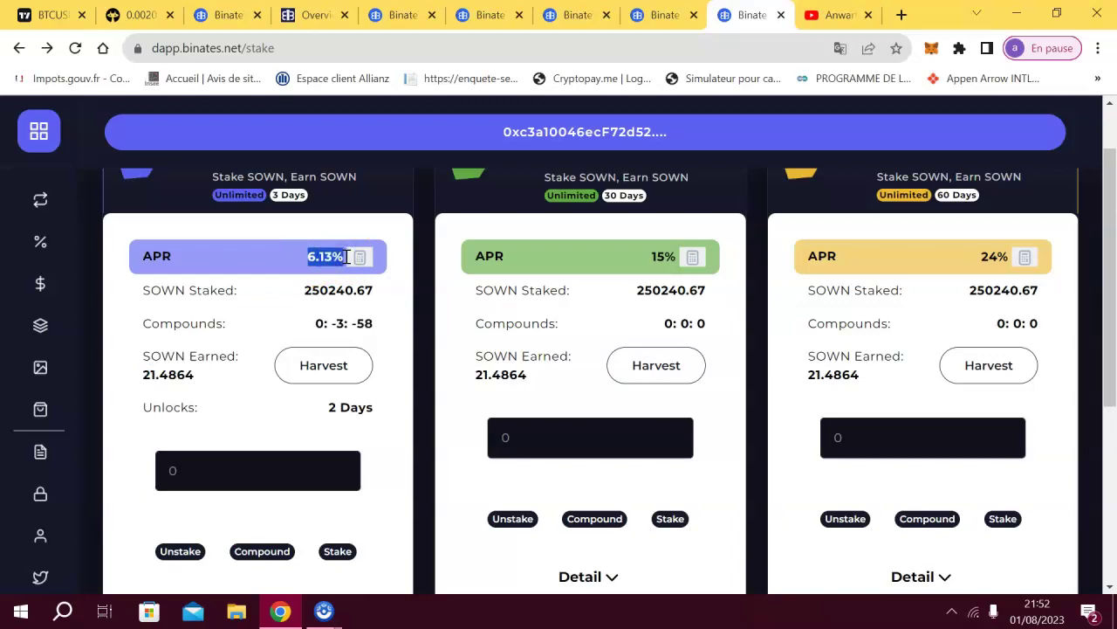
left_click_drag(331, 257, 275, 286)
Enter 21;4864 as the SOWN amount in the Fast Reward staking plan
left_click(187, 467)
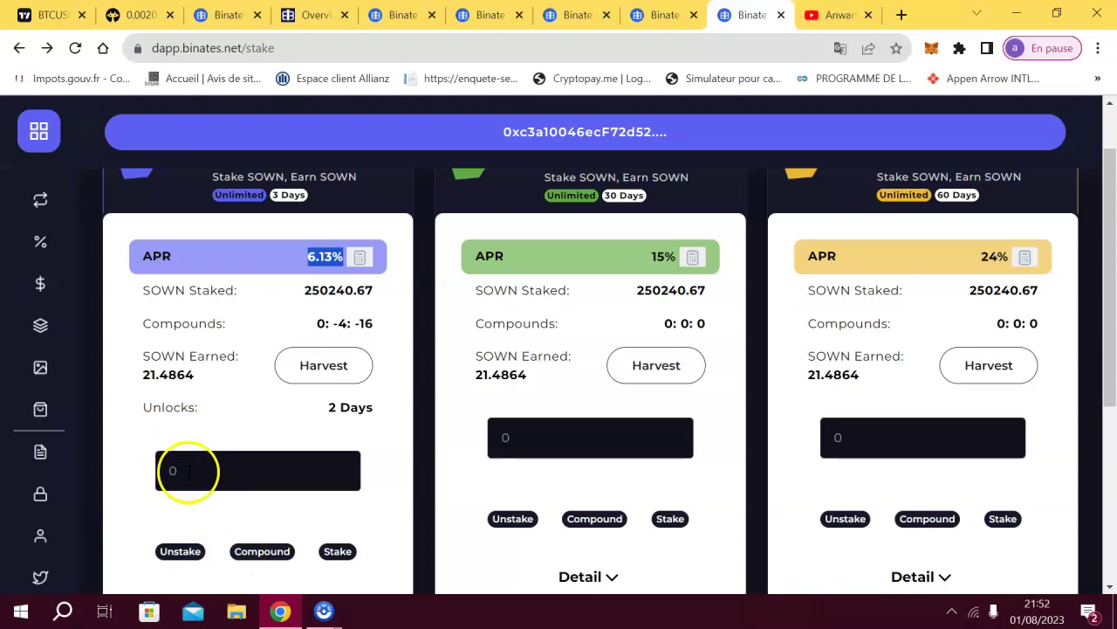
left_click(187, 471)
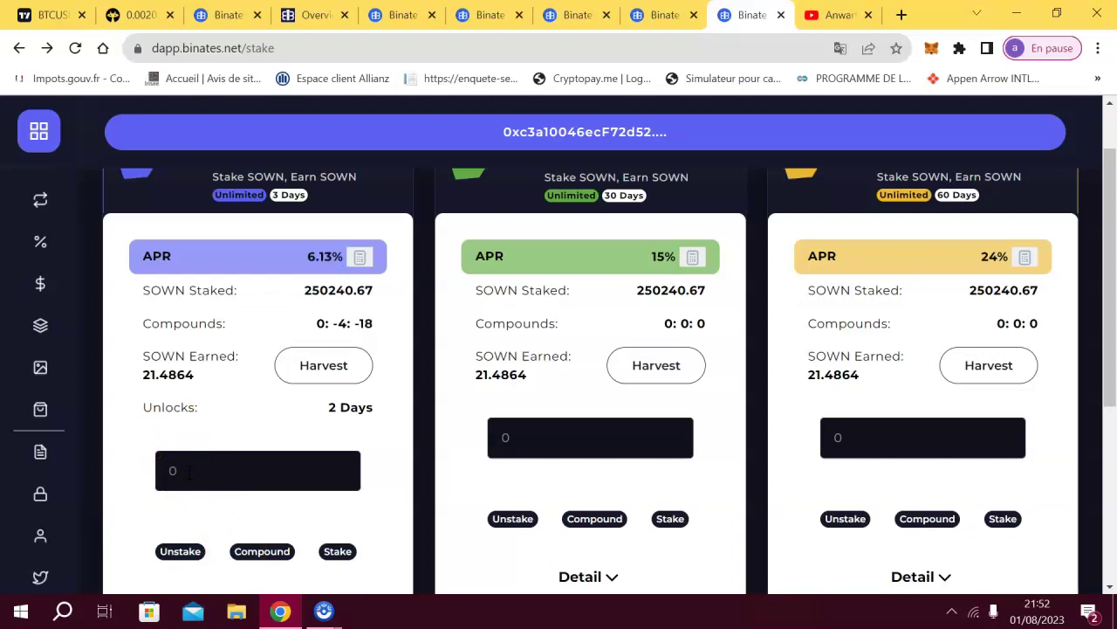
key("BackSpace")
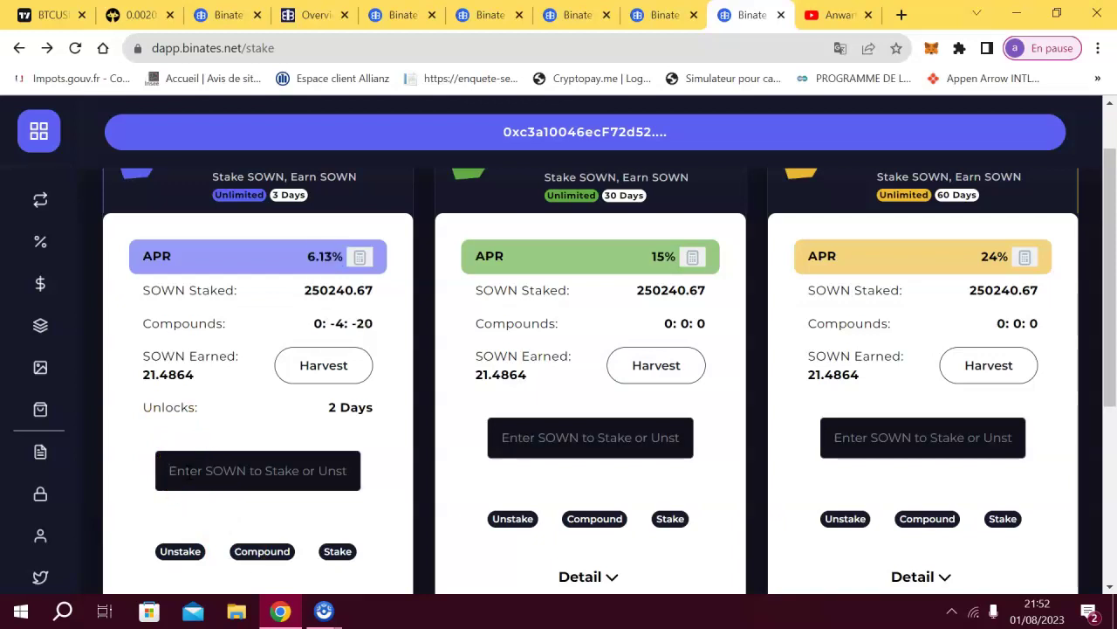
type("é")
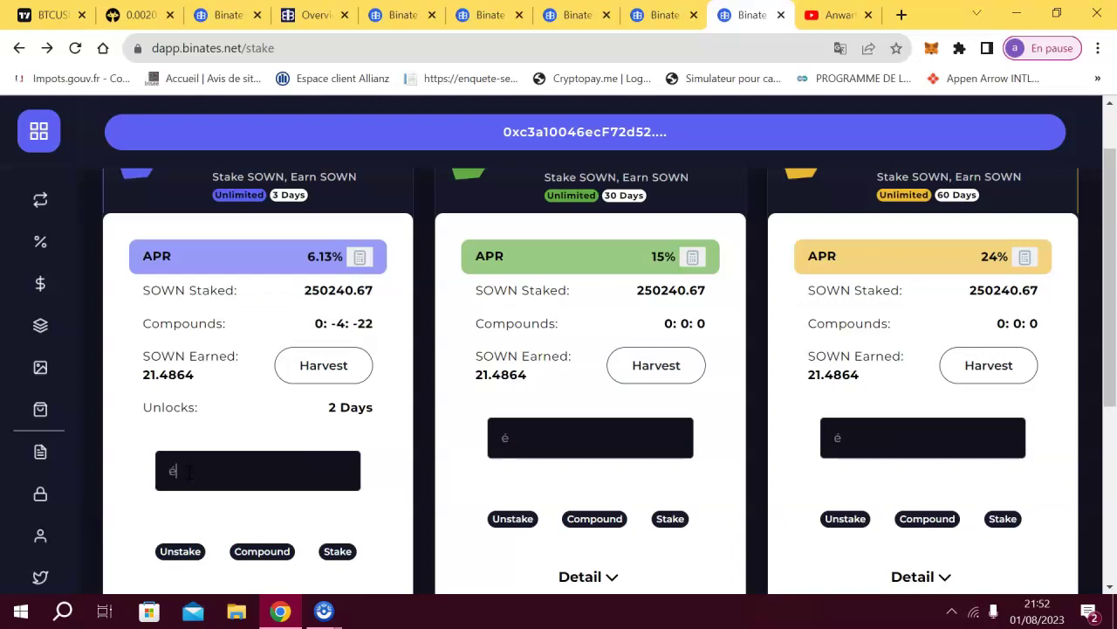
key("BackSpace")
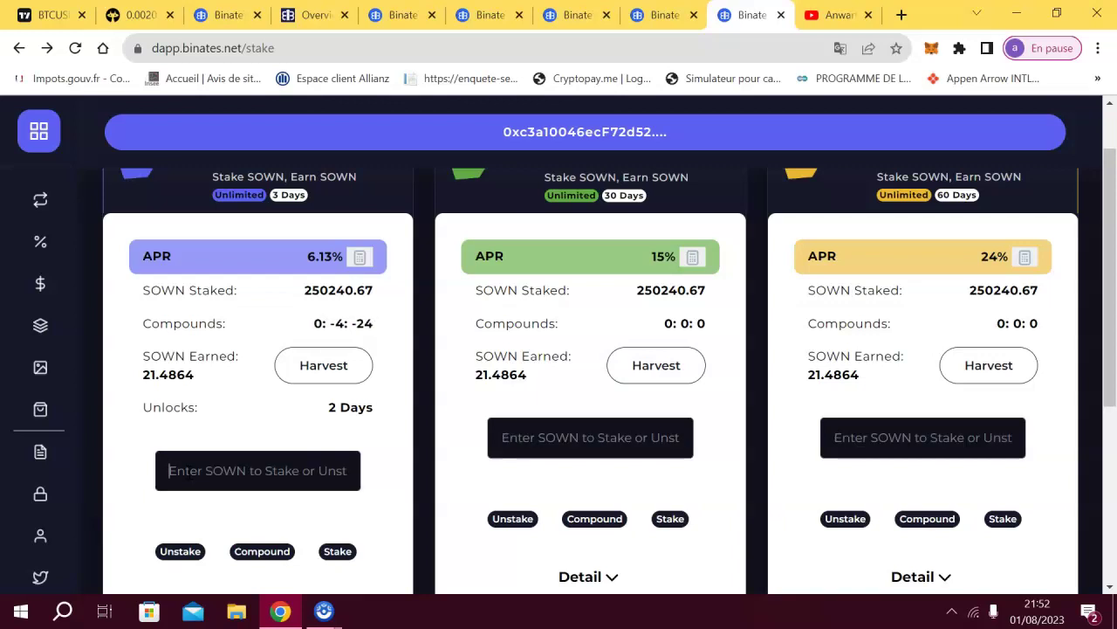
type("21")
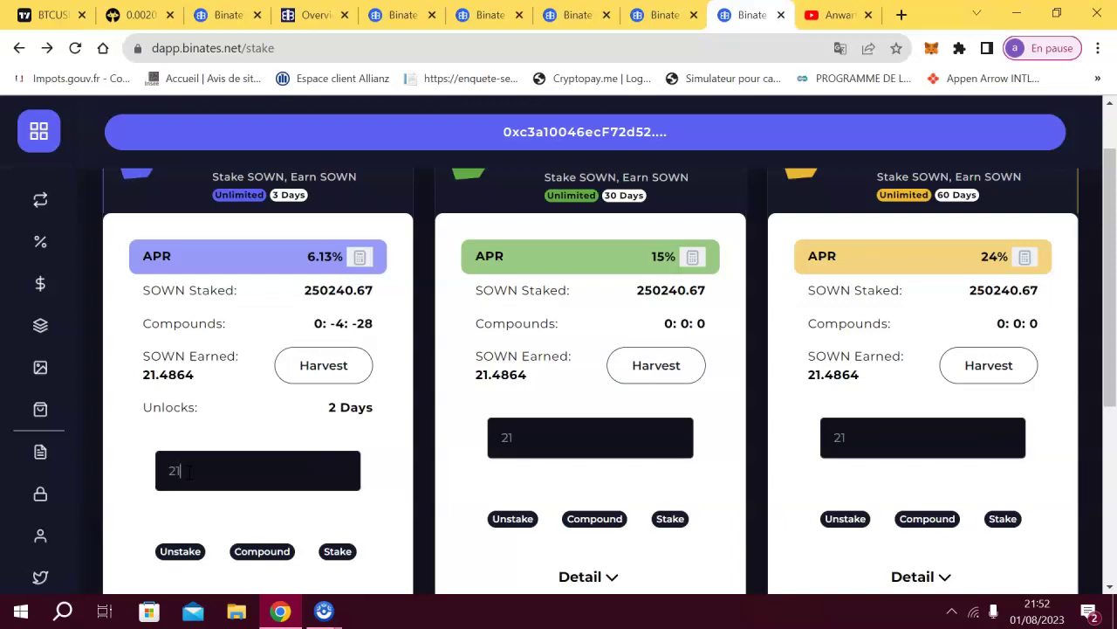
type(";")
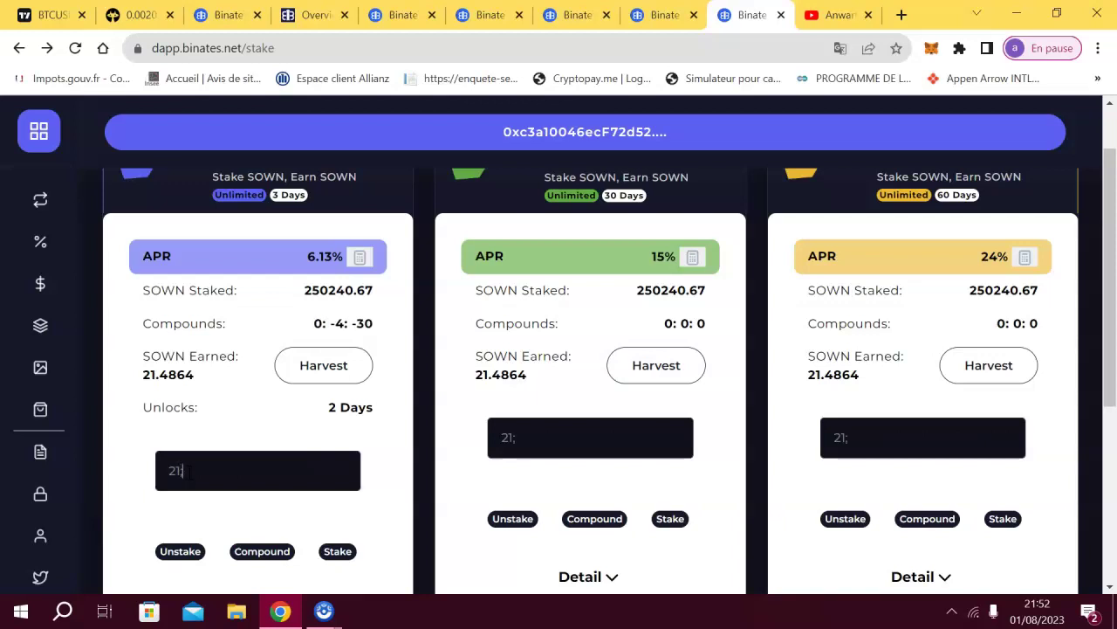
type("'")
type("4")
type("864")
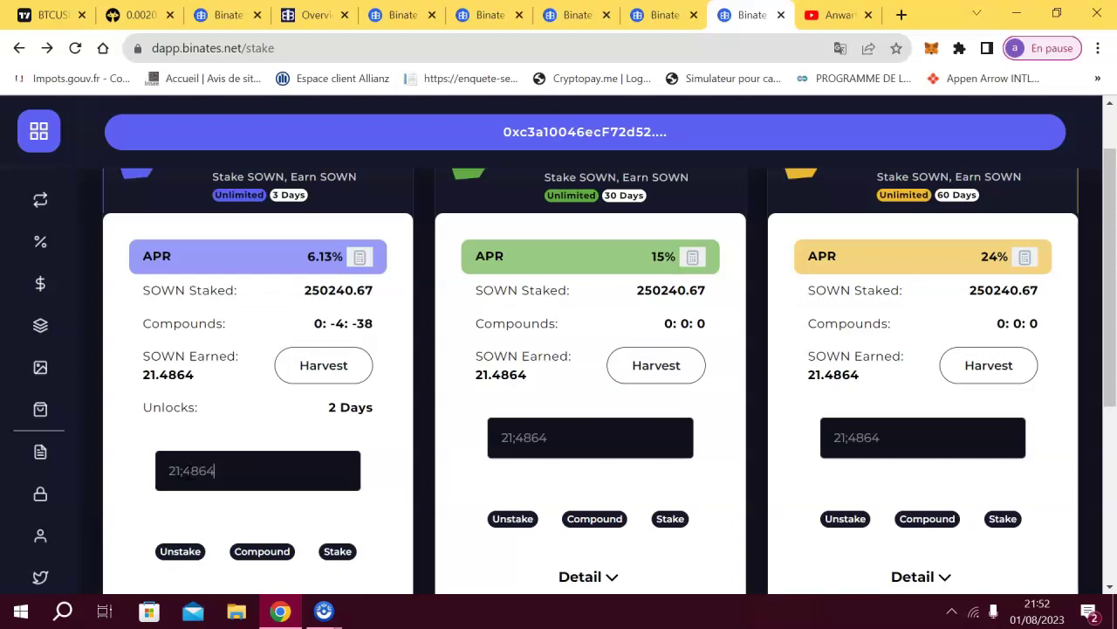
Compound the Fast Reward plan's earned SOWN and confirm the Stake Rewards transaction in MetaMask
left_click(260, 552)
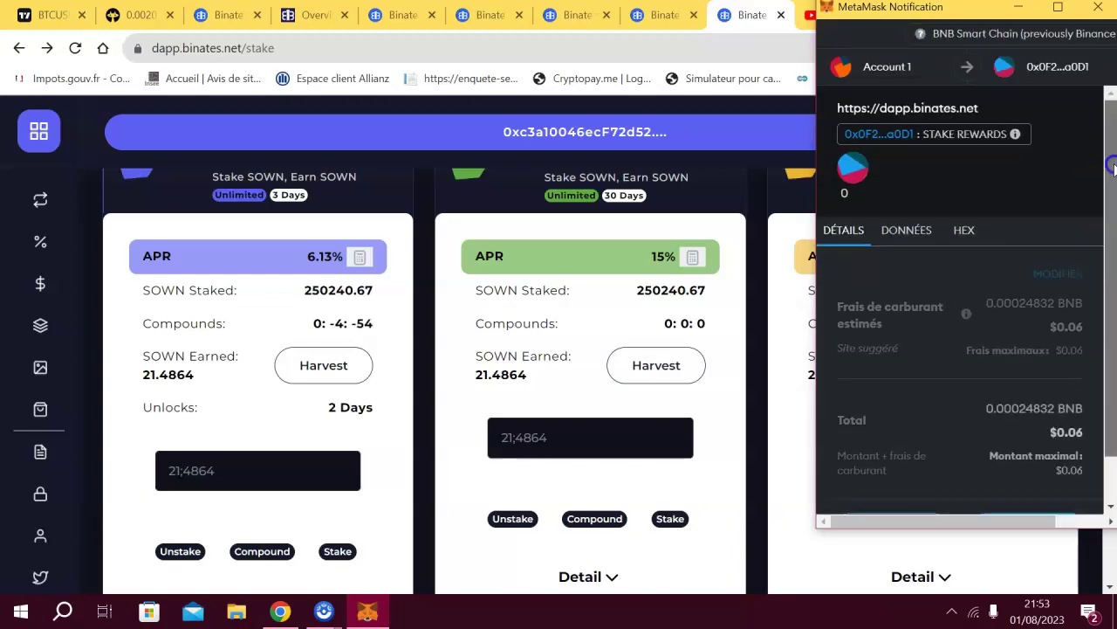
left_click(1113, 272)
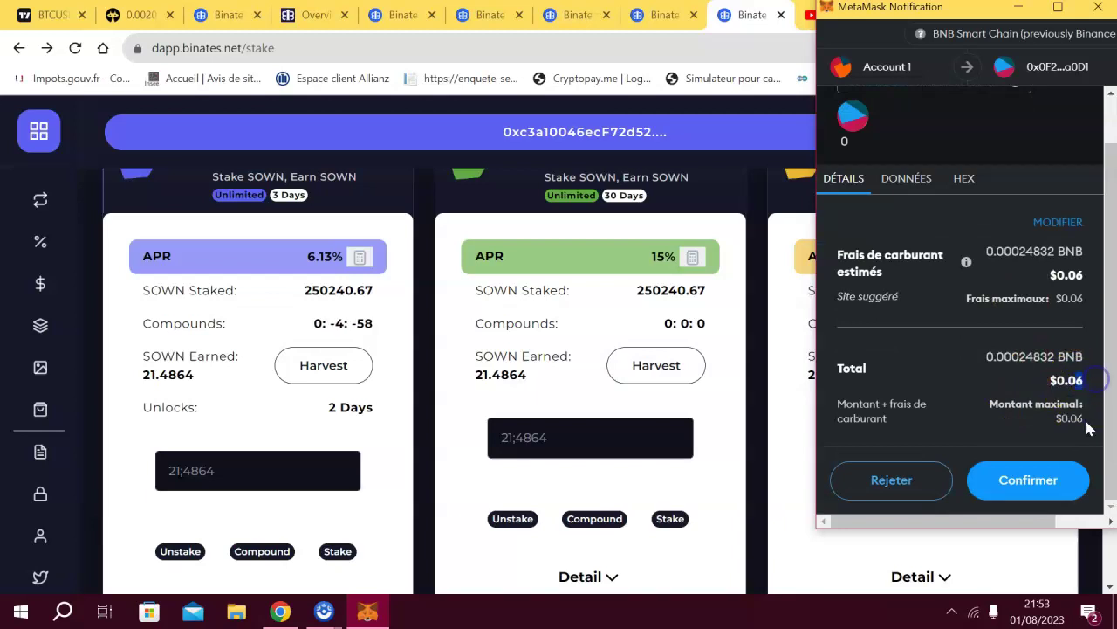
left_click(1023, 483)
left_click(1026, 489)
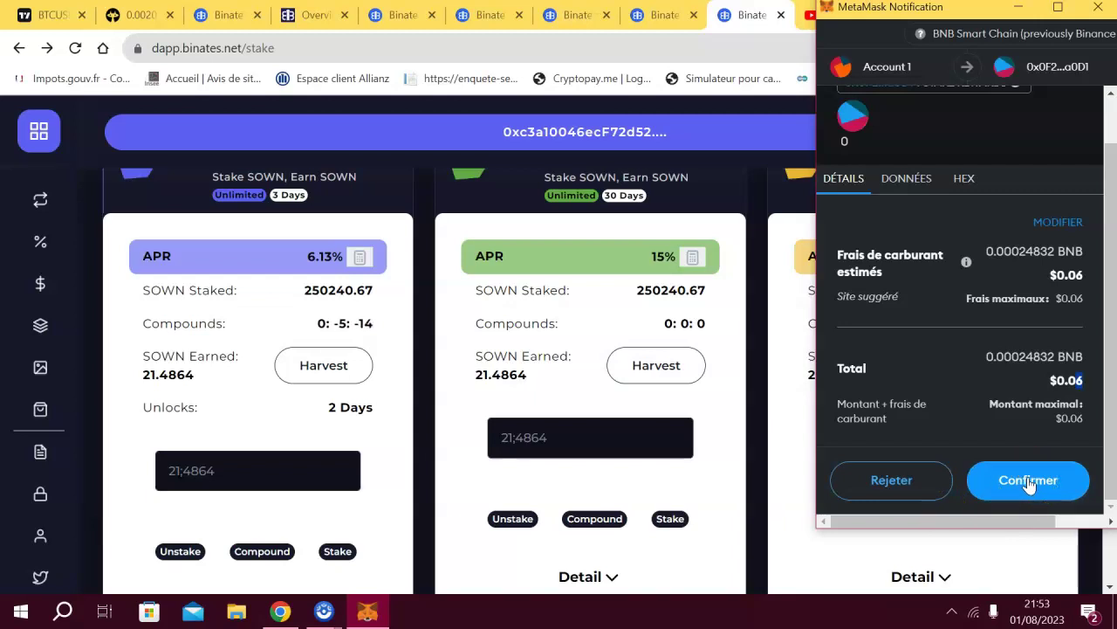
left_click(1004, 480)
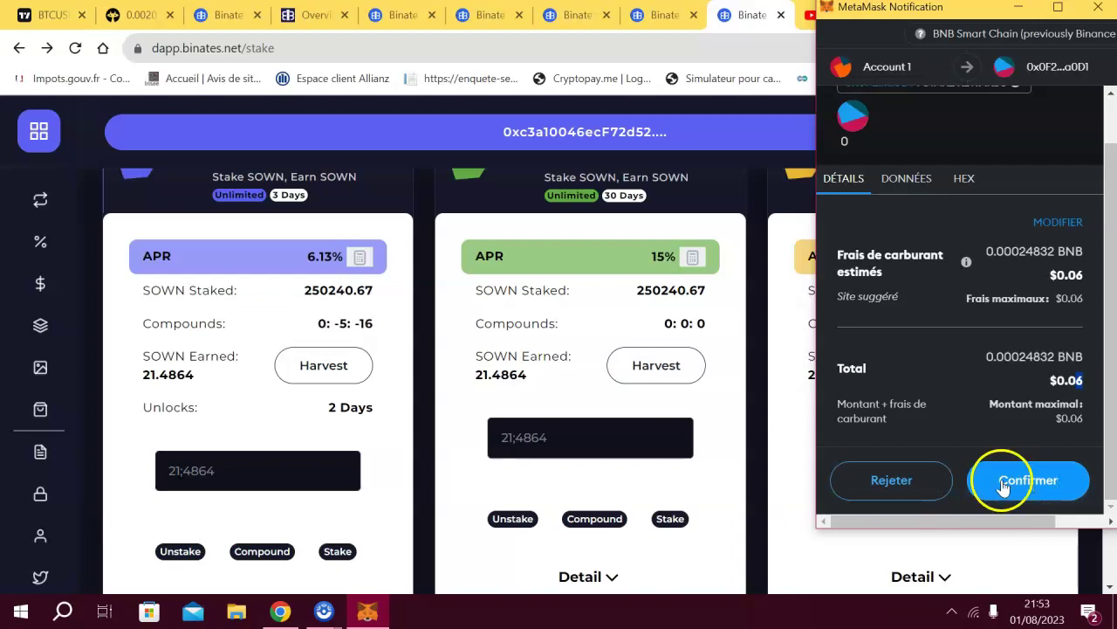
left_click(1029, 483)
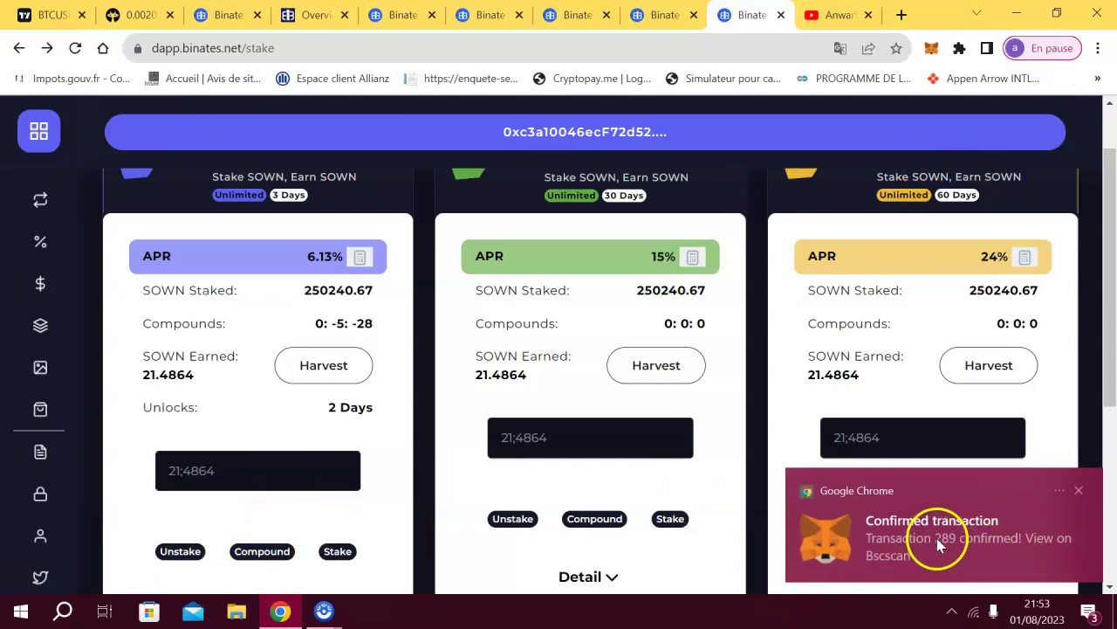
Reload the staking page and compare the Fast Reward plan's SOWN Staked amount and Compounds timer
mouse_move(61, 90)
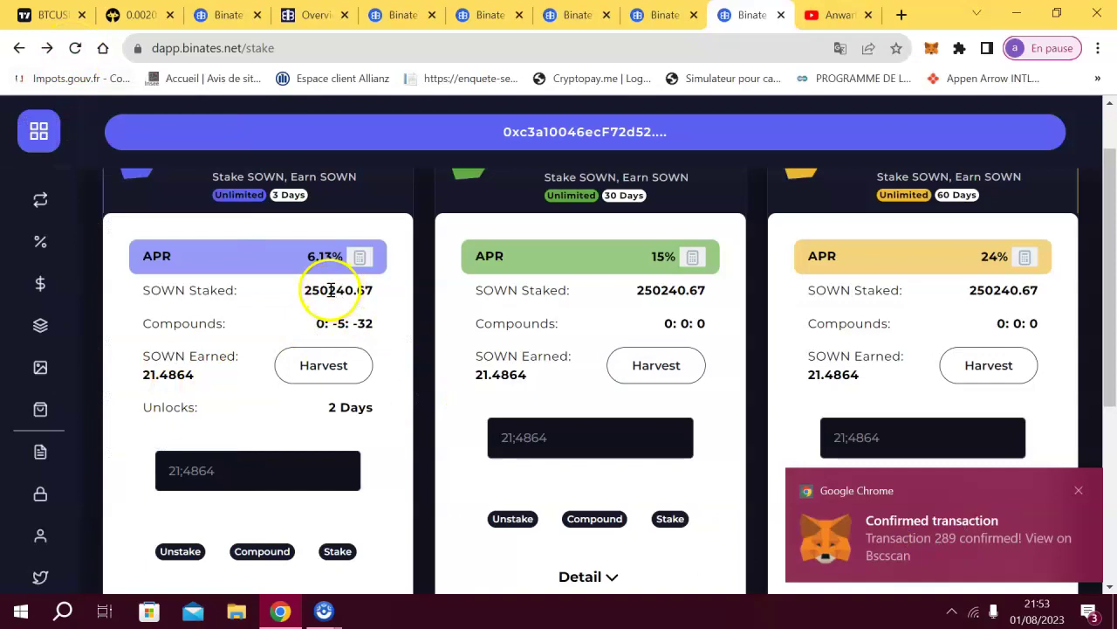
left_click_drag(327, 290, 357, 293)
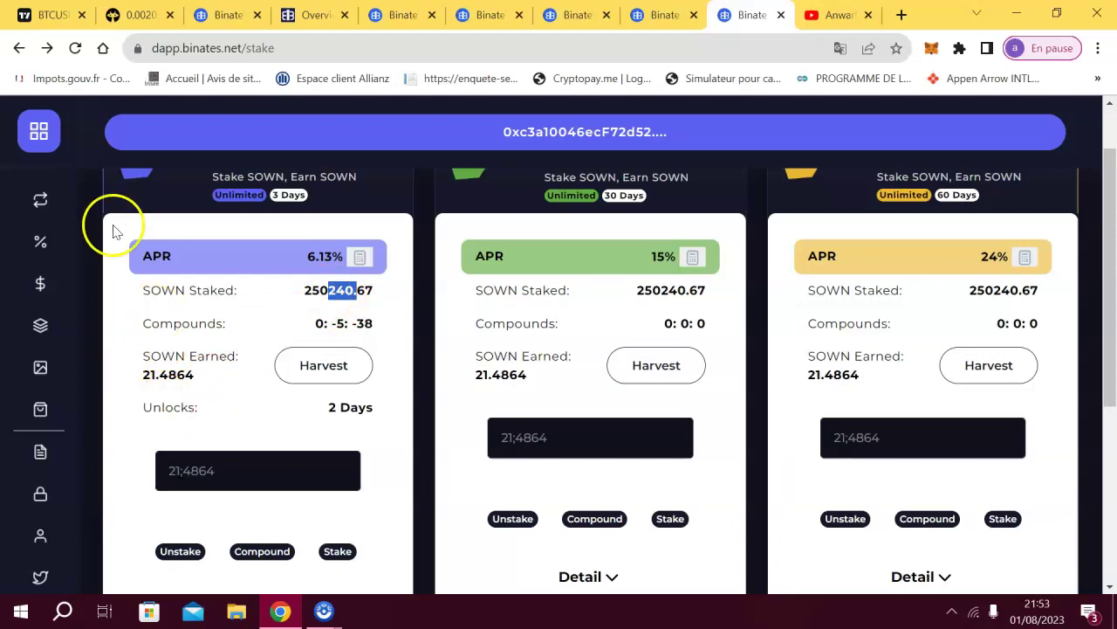
left_click(74, 49)
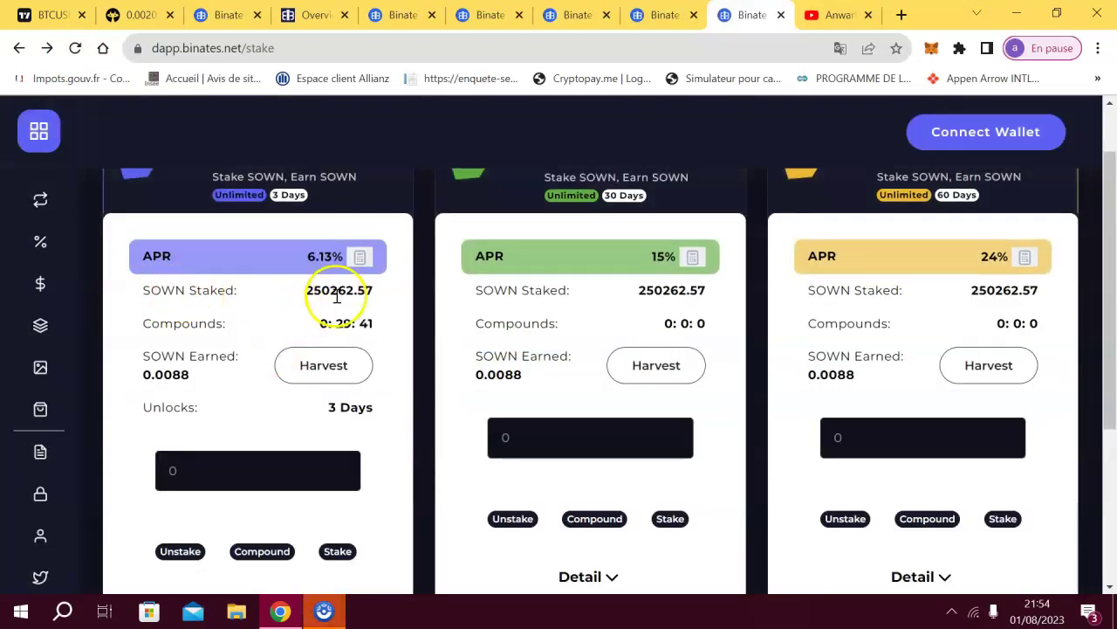
left_click_drag(339, 290, 365, 290)
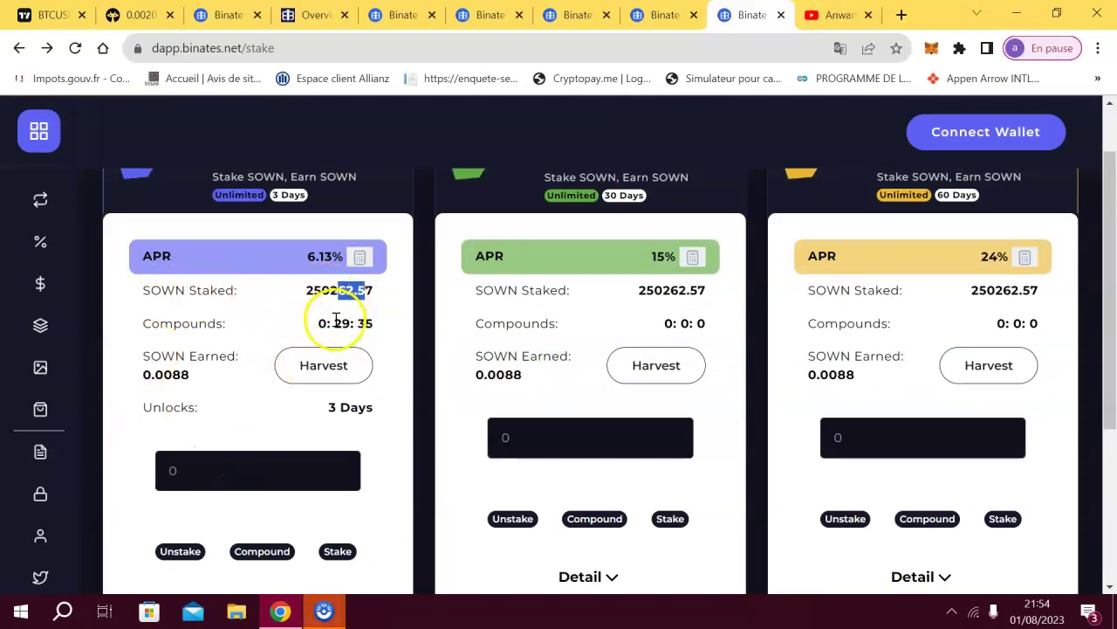
left_click_drag(333, 323, 392, 322)
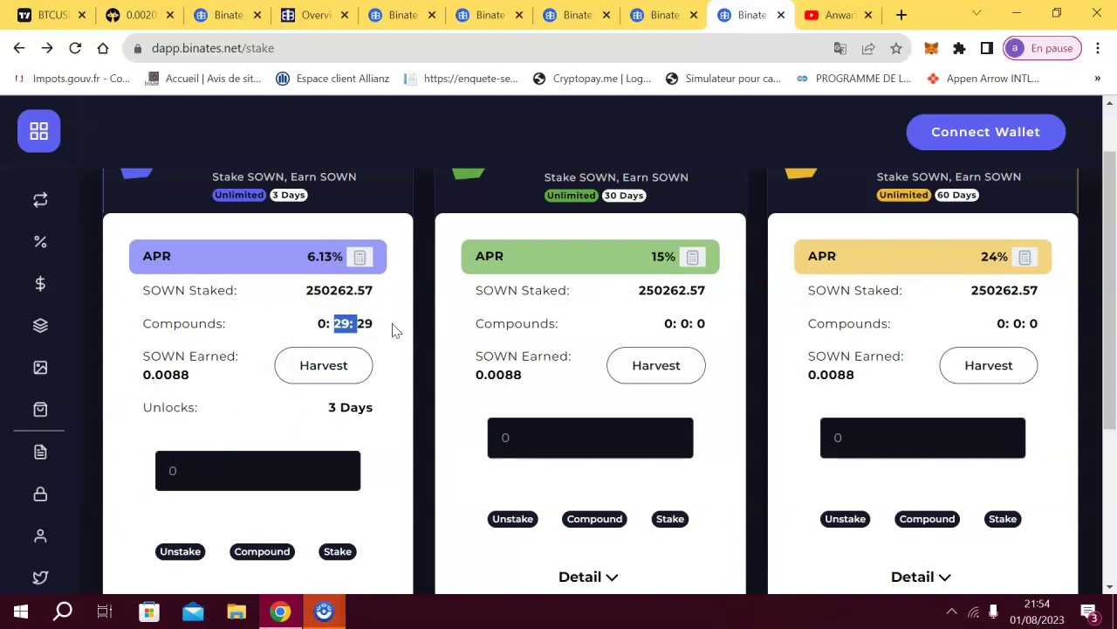
Reconnect the wallet on the staking page and request the hourly free BNT claim on the rewards page
left_click(978, 132)
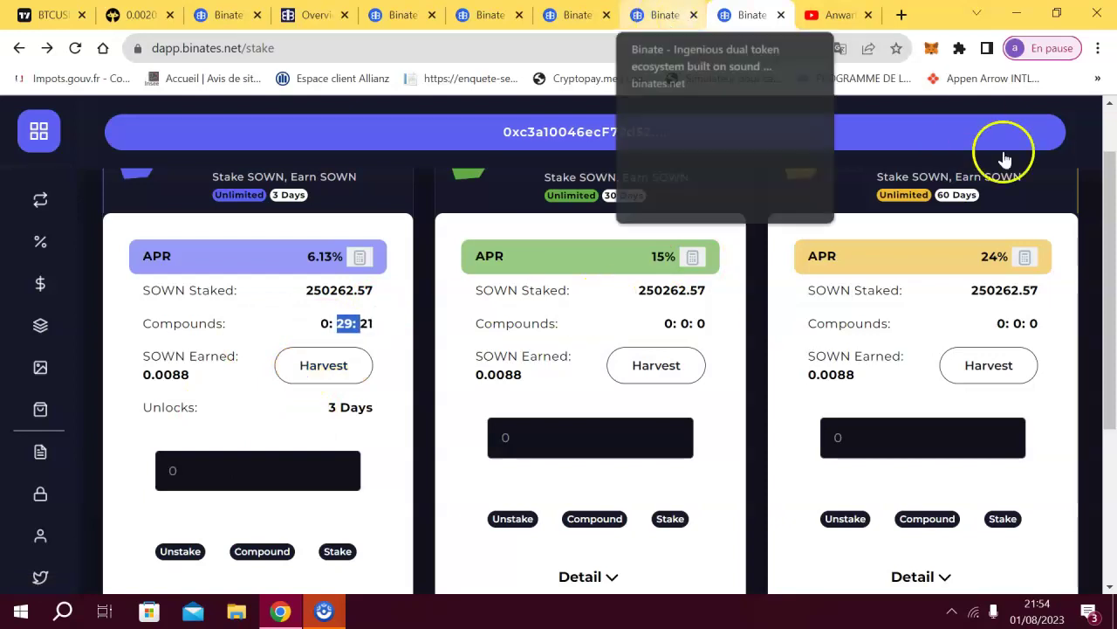
left_click_drag(1112, 221, 1113, 373)
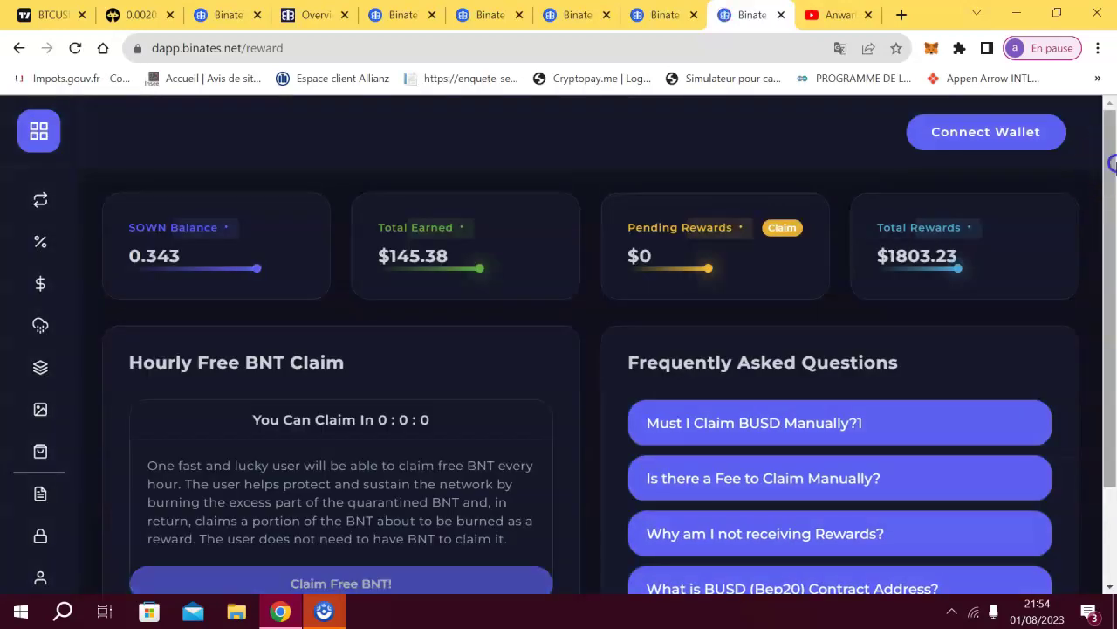
left_click_drag(1111, 182, 1113, 278)
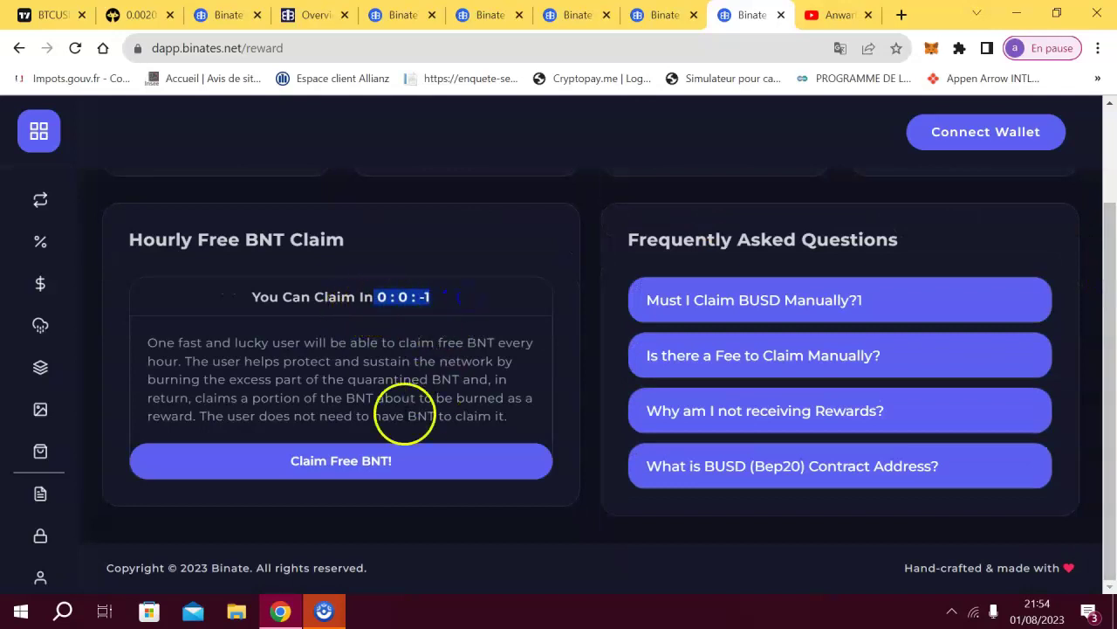
left_click(348, 467)
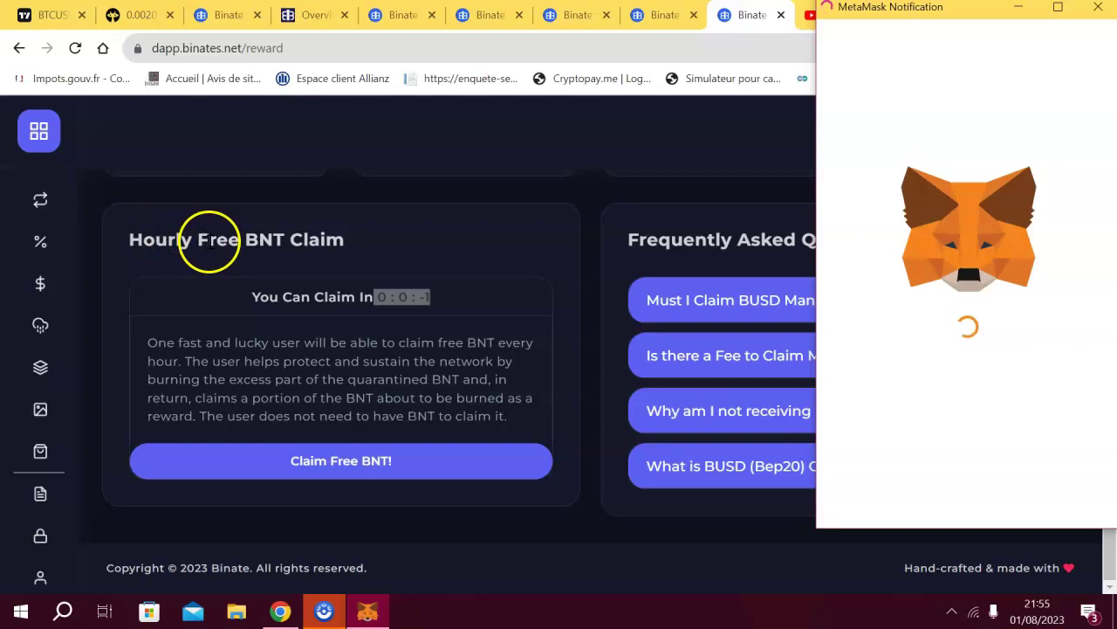
left_click_drag(212, 243, 351, 247)
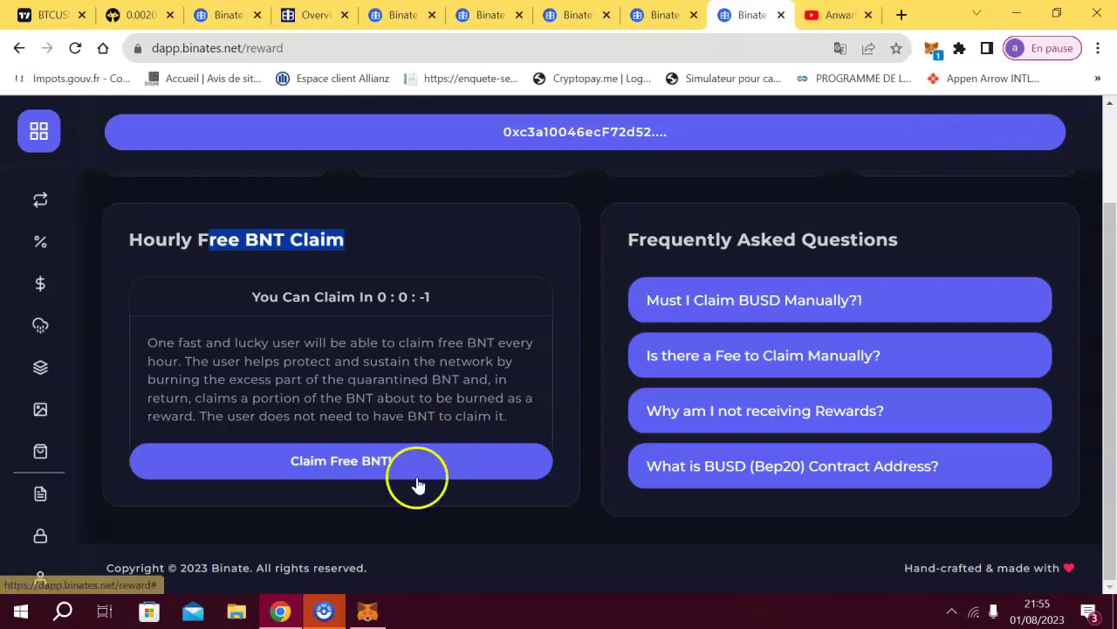
left_click(357, 463)
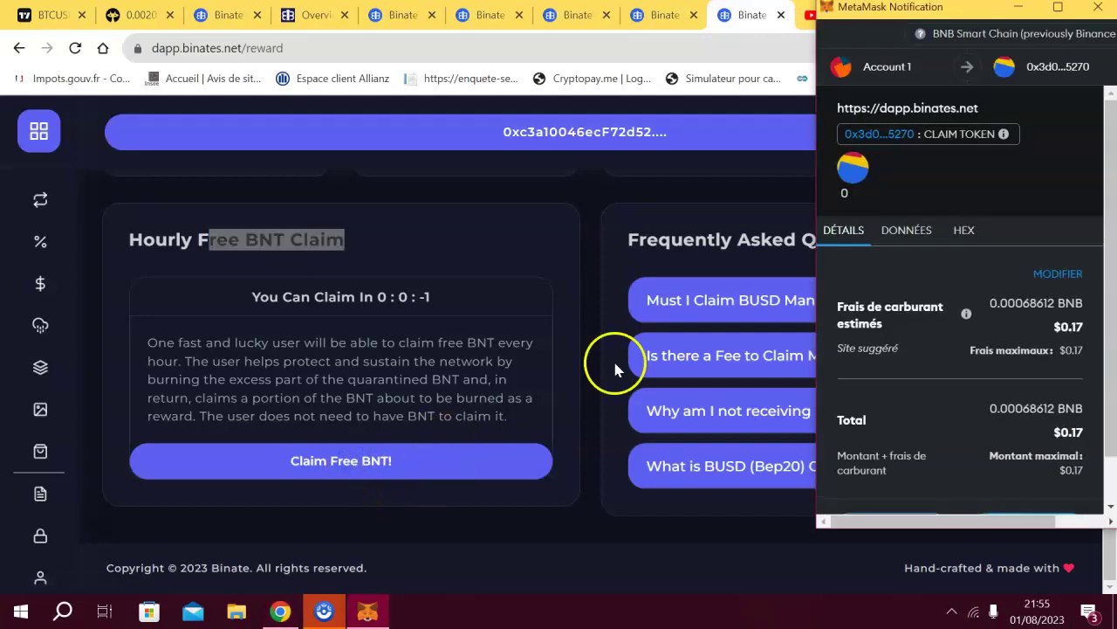
Confirm the two pending Claim Token requests in MetaMask
scroll(1111, 222, "down", 3)
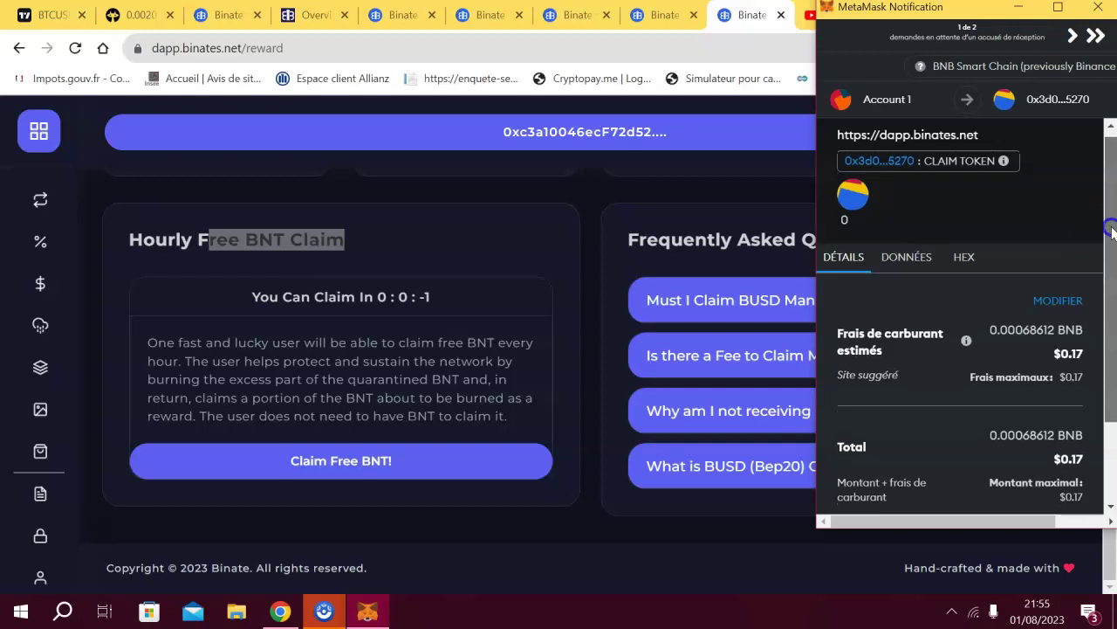
left_click(1030, 451)
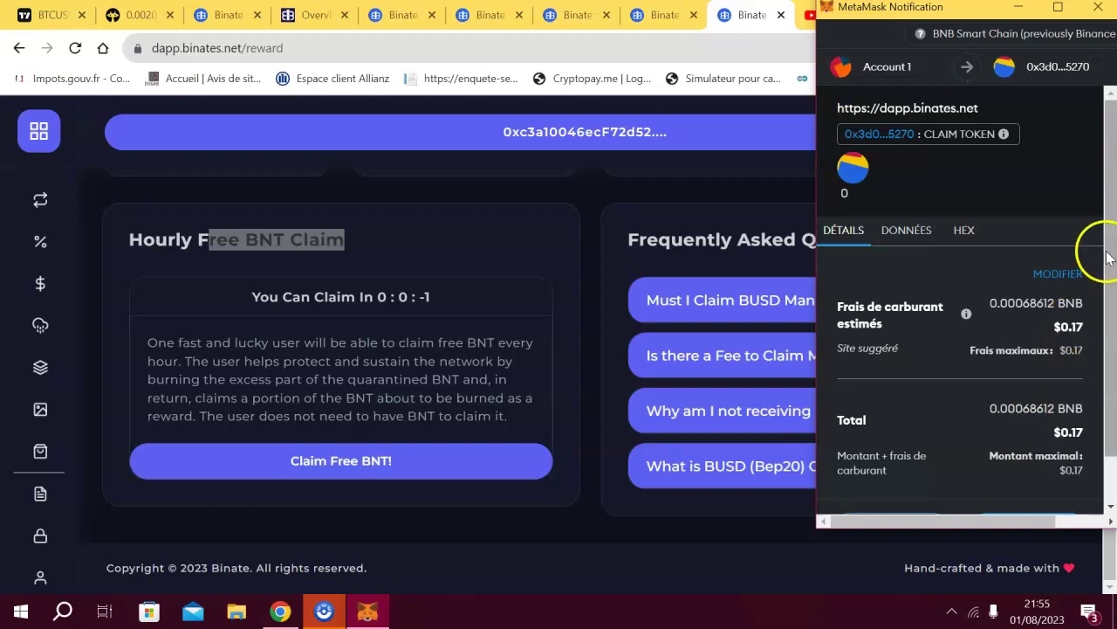
left_click_drag(1108, 250, 1111, 430)
left_click(1017, 482)
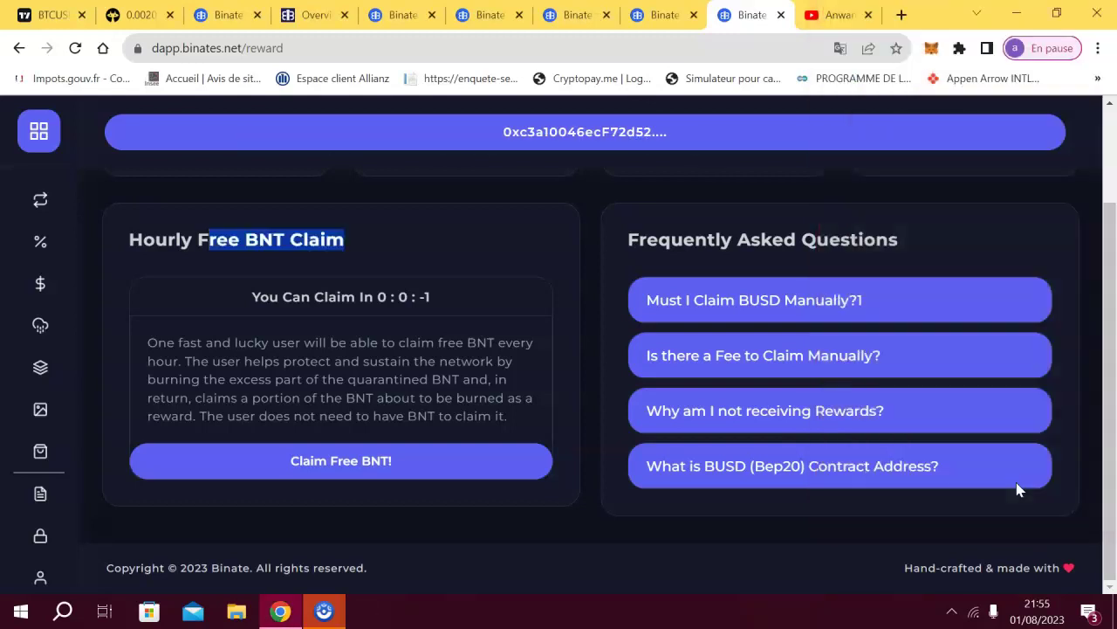
Reload the rewards page and dismiss the MetaMask transaction notifications
left_click(76, 49)
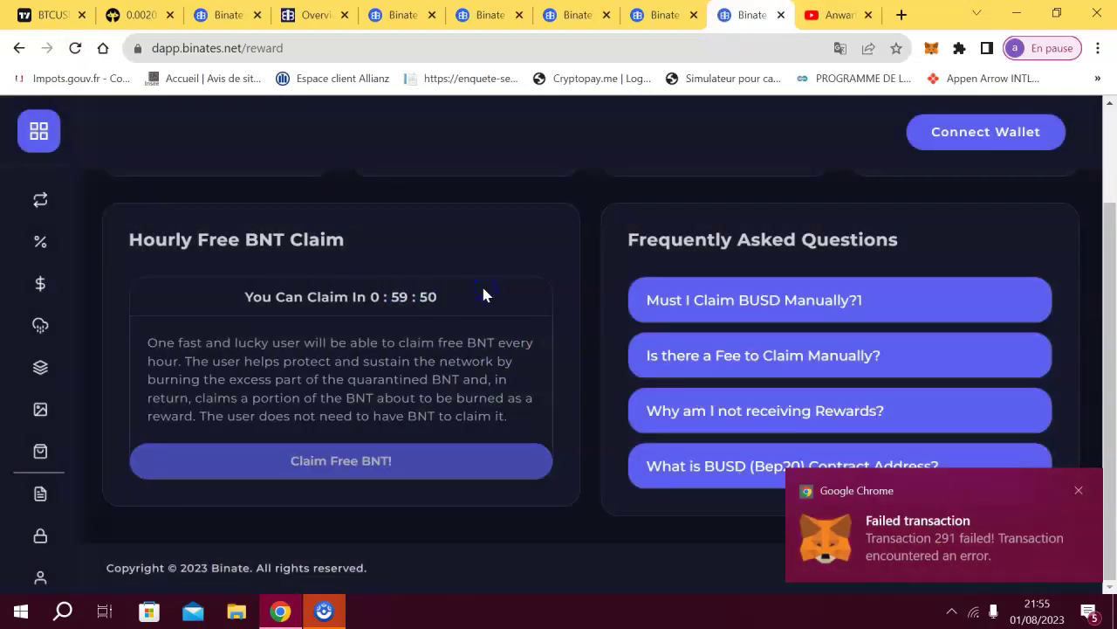
left_click(1079, 492)
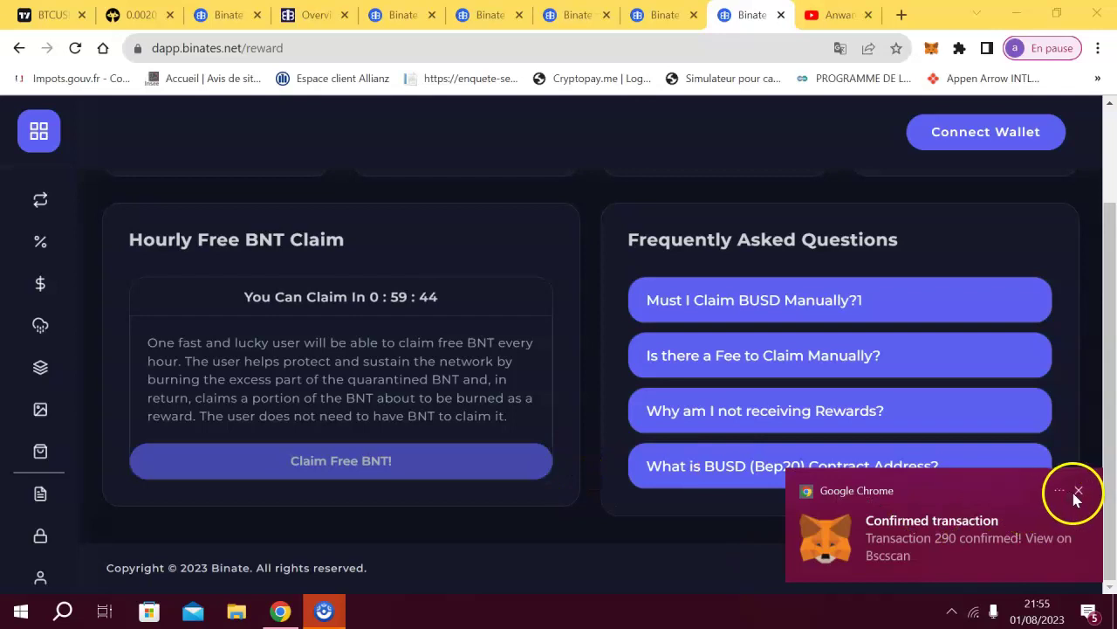
left_click(1079, 492)
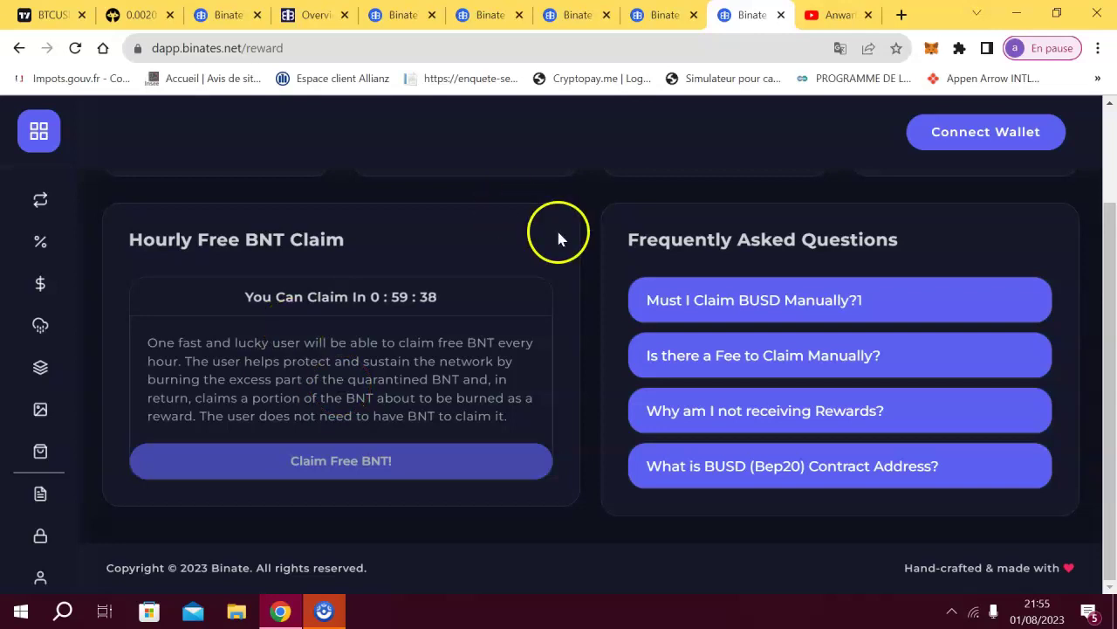
Check the Total Earned amount on the rewards page and reconnect the wallet
left_click_drag(1111, 301, 1111, 157)
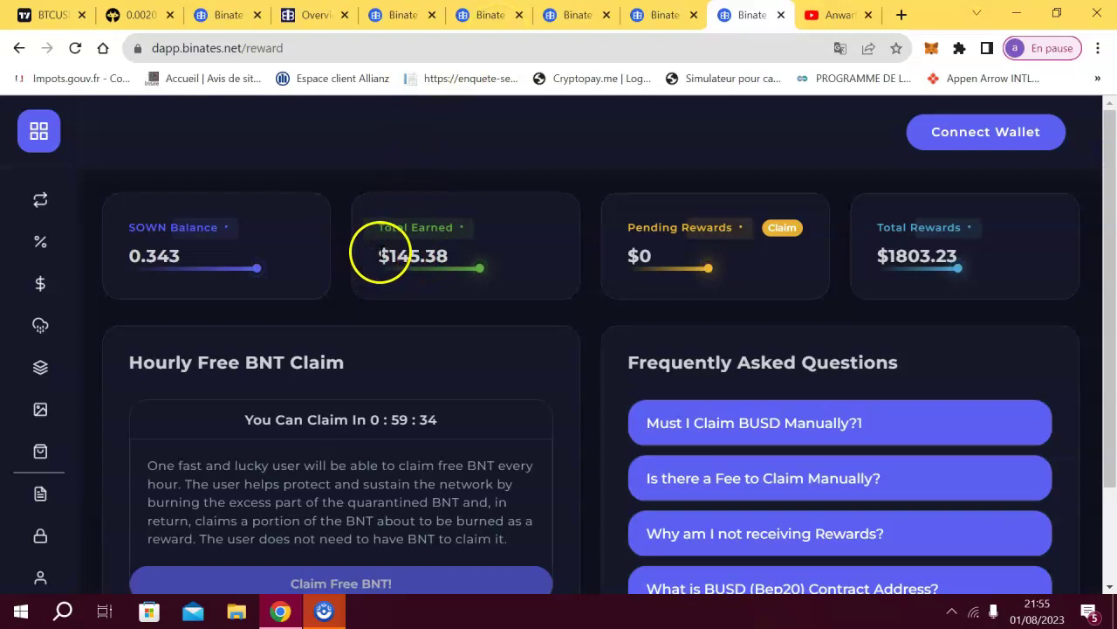
left_click_drag(375, 253, 481, 253)
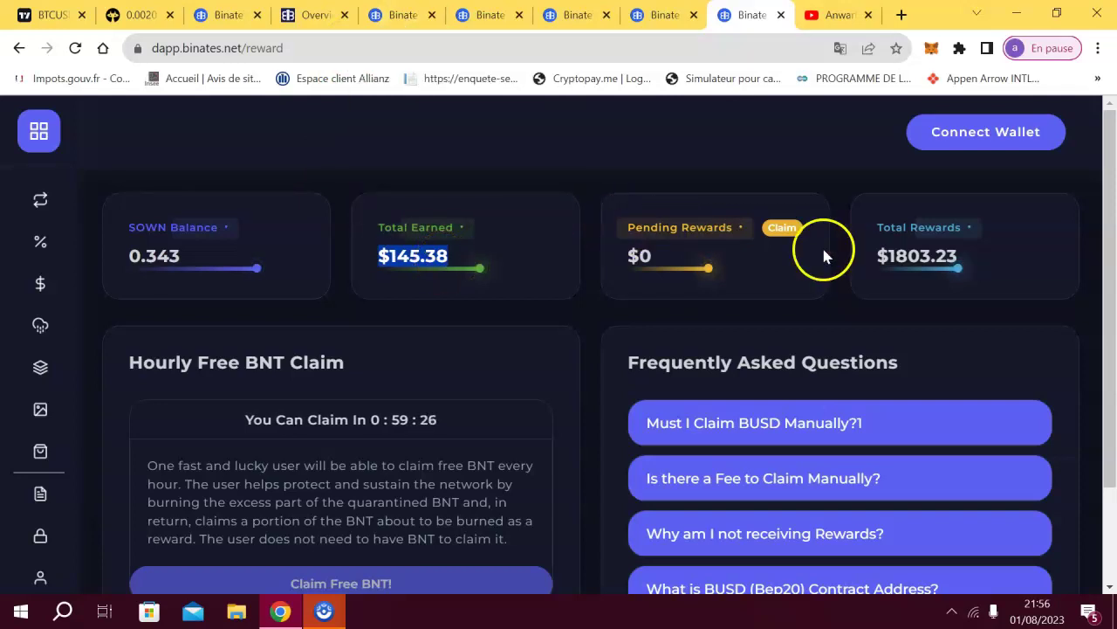
left_click(988, 132)
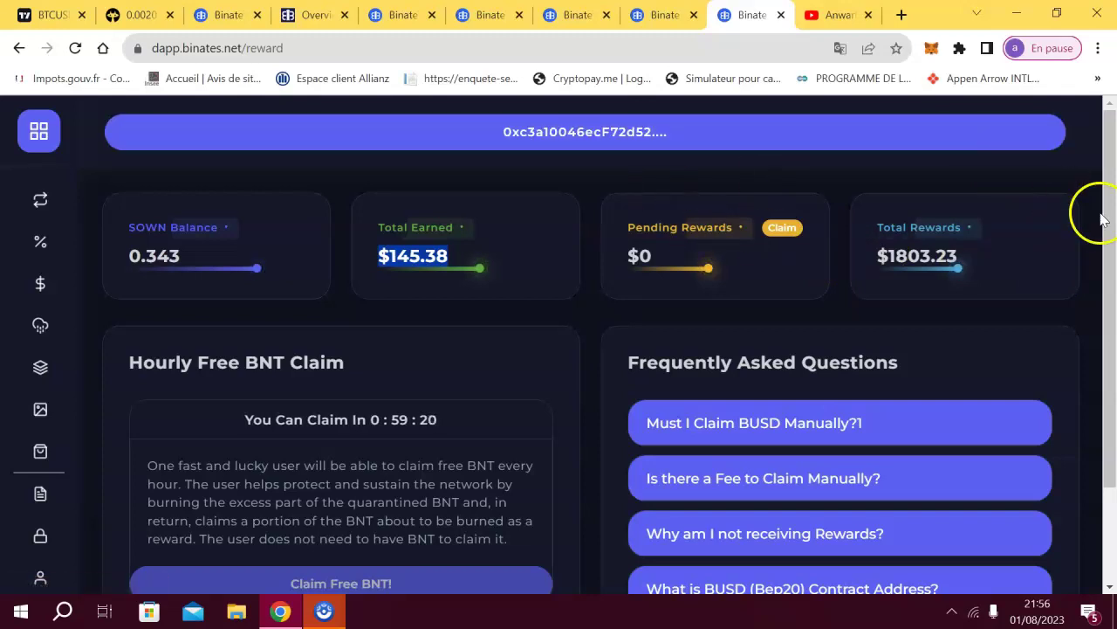
left_click_drag(1113, 321, 1113, 417)
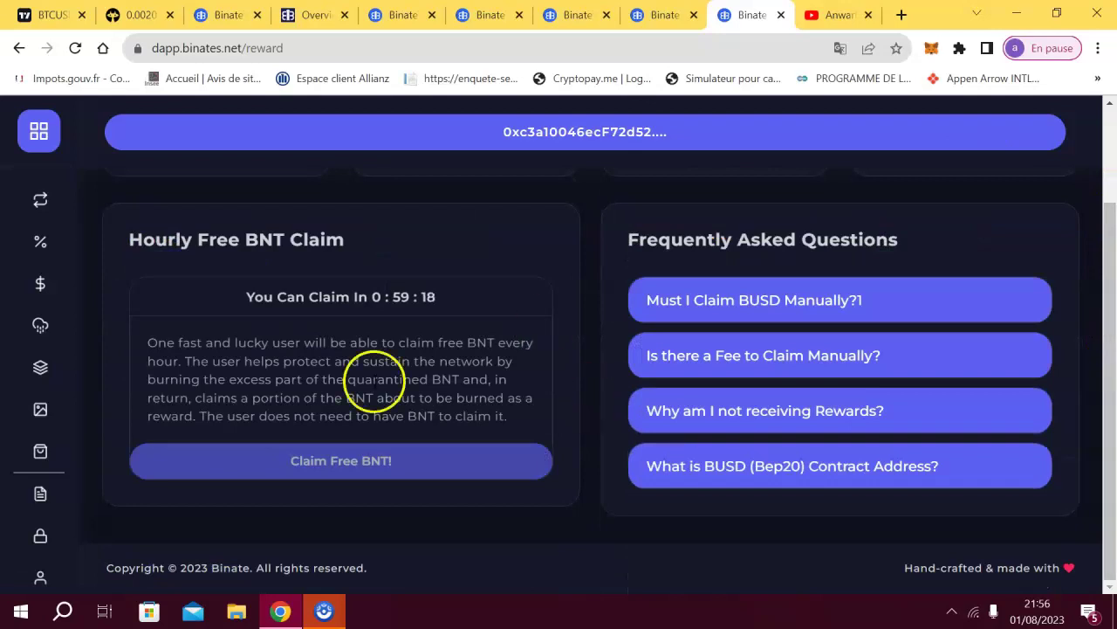